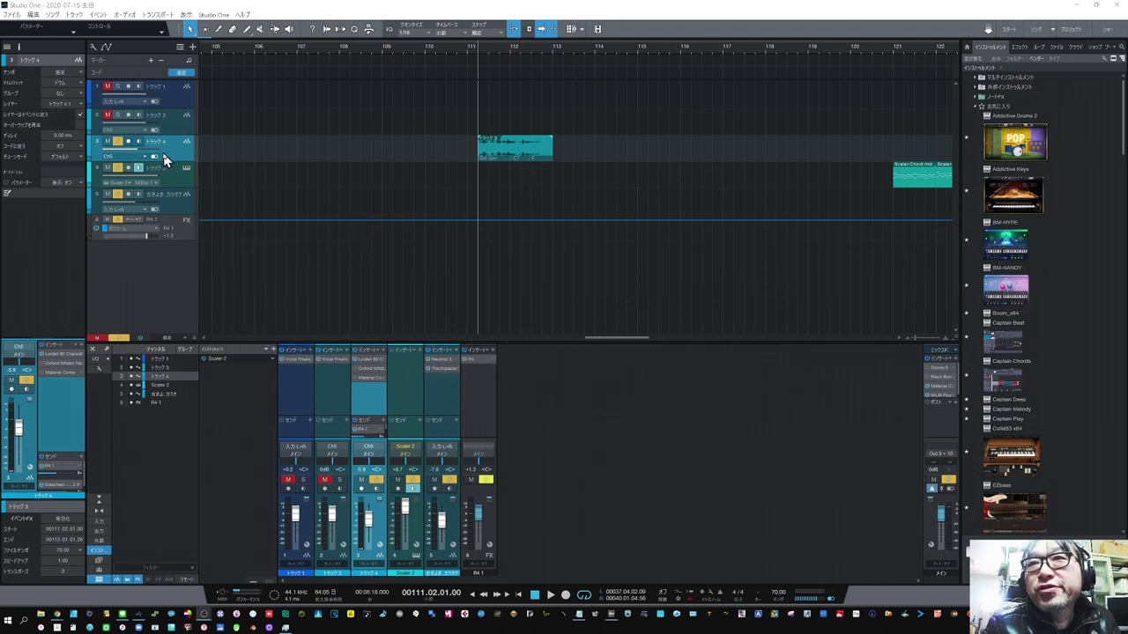
Increase the height of track 4 and enable the gain envelope on its audio event
drag(176, 164, 177, 198)
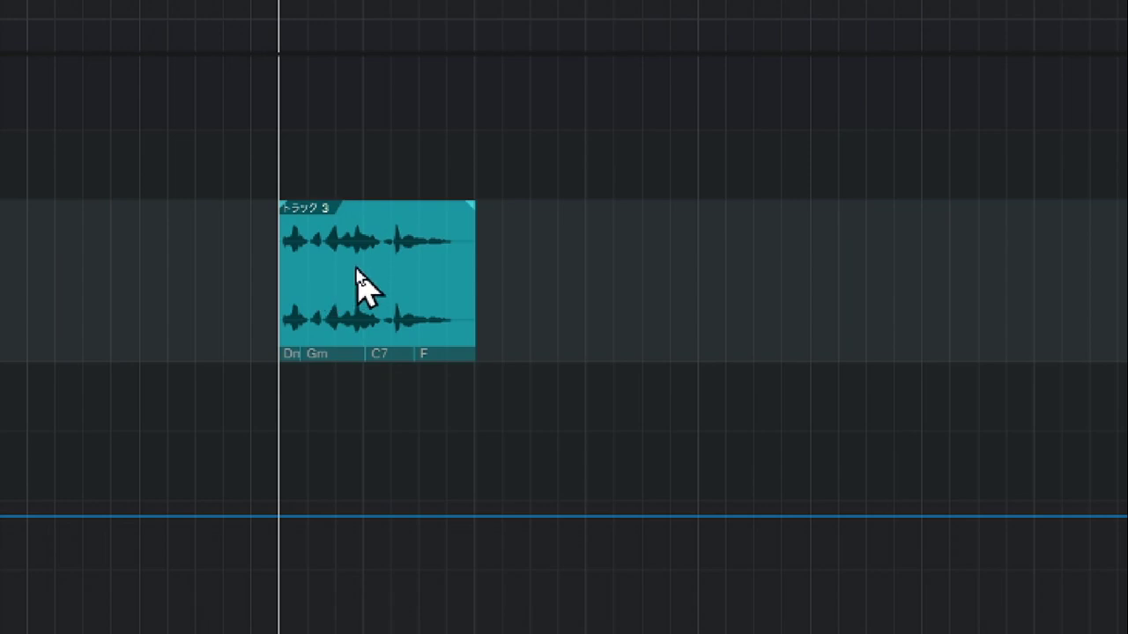
right_click(361, 280)
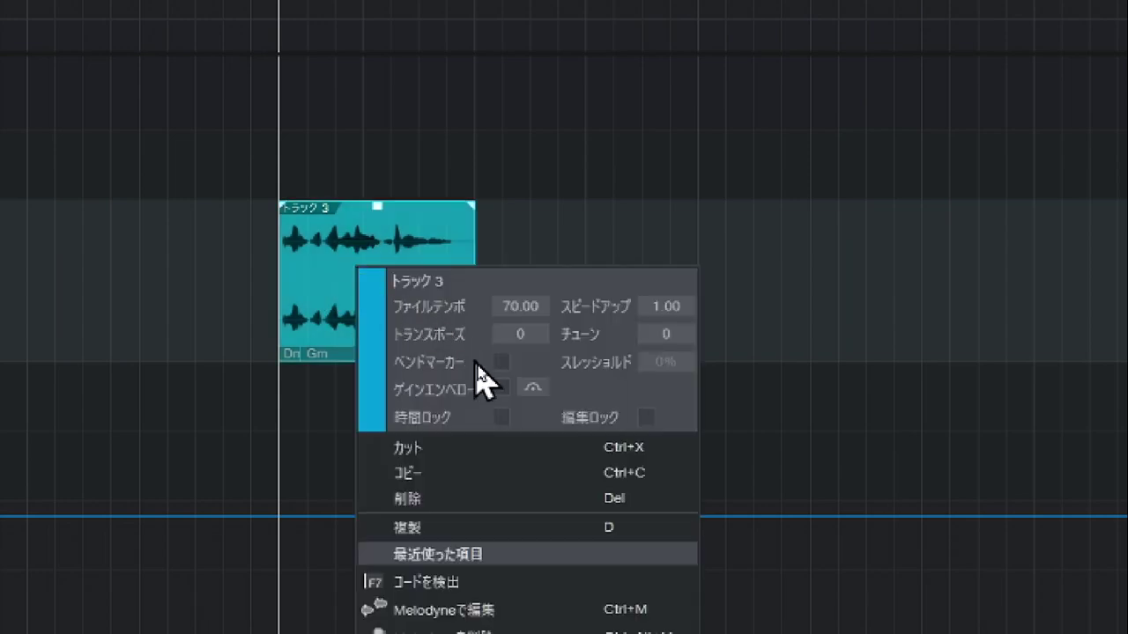
click(504, 392)
click(319, 278)
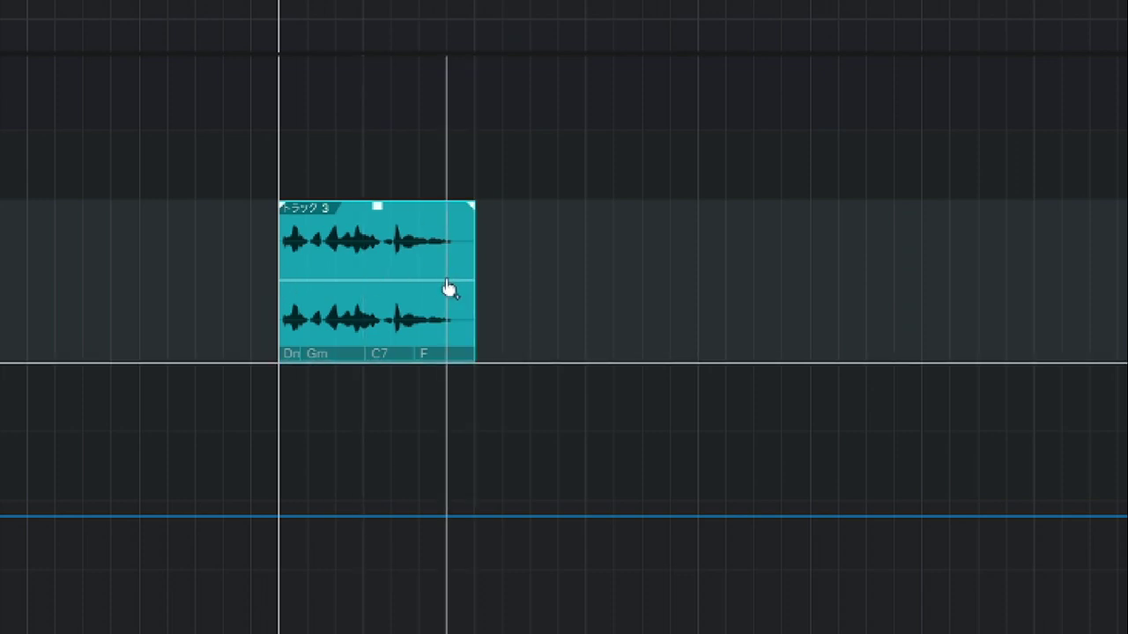
Add four gain envelope points along the middle of the audio event and raise the inner points to boost that section
click(334, 280)
click(363, 280)
click(390, 280)
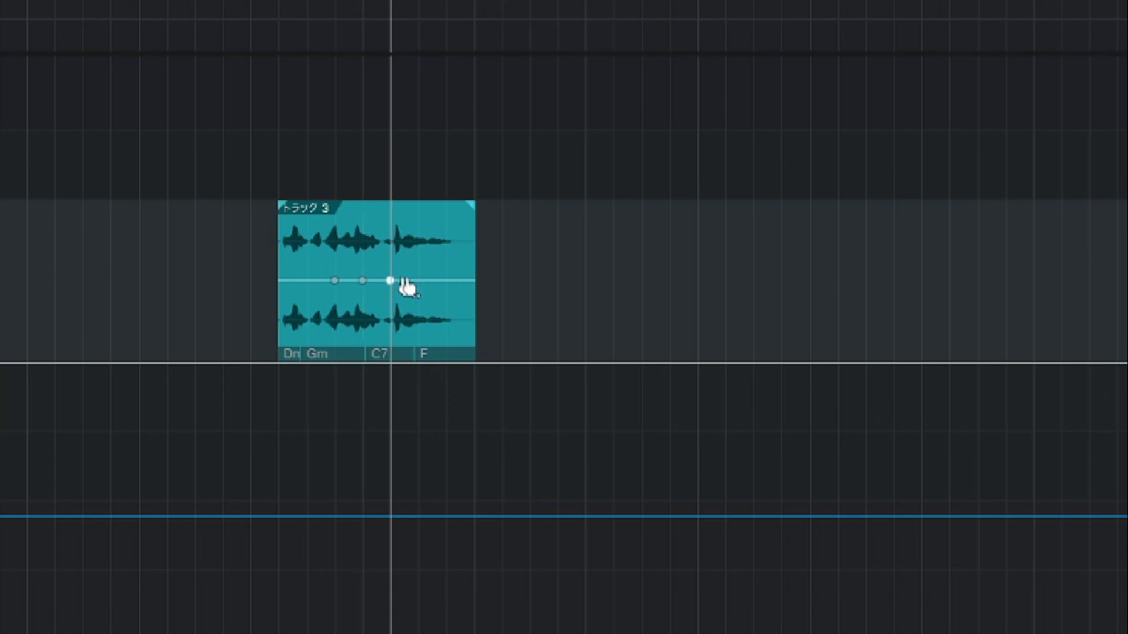
click(418, 280)
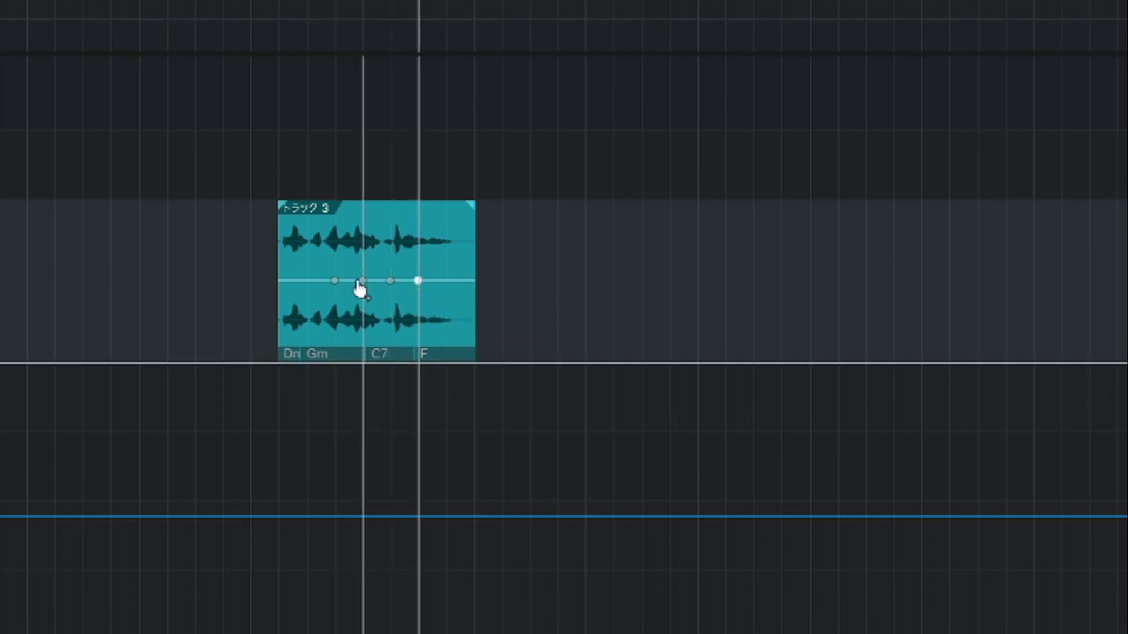
drag(361, 283, 348, 259)
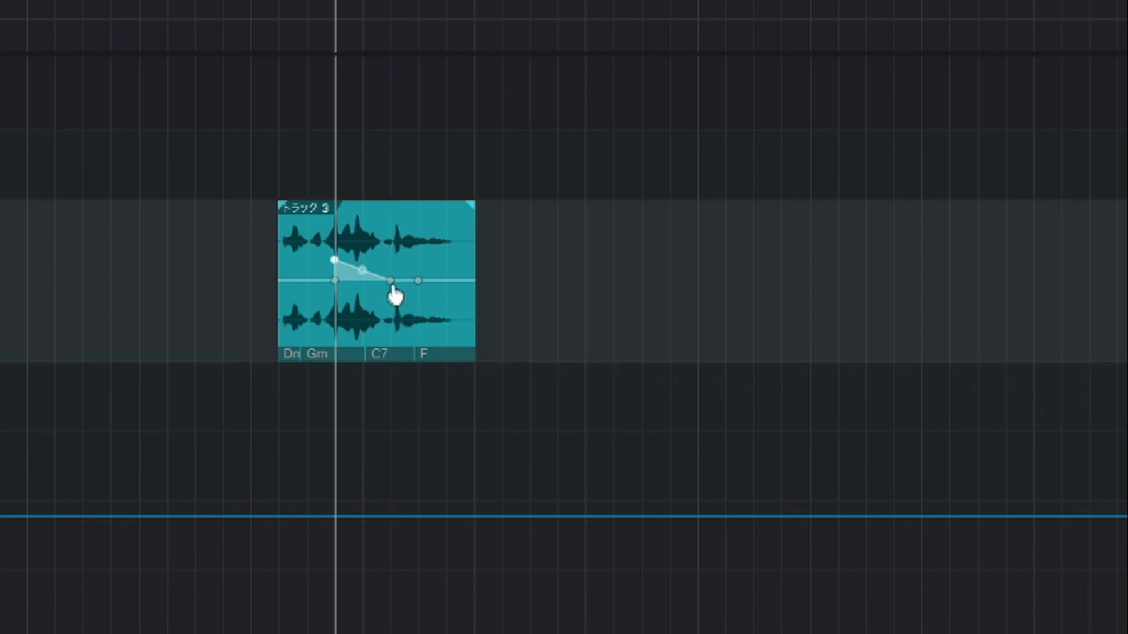
drag(392, 289, 392, 267)
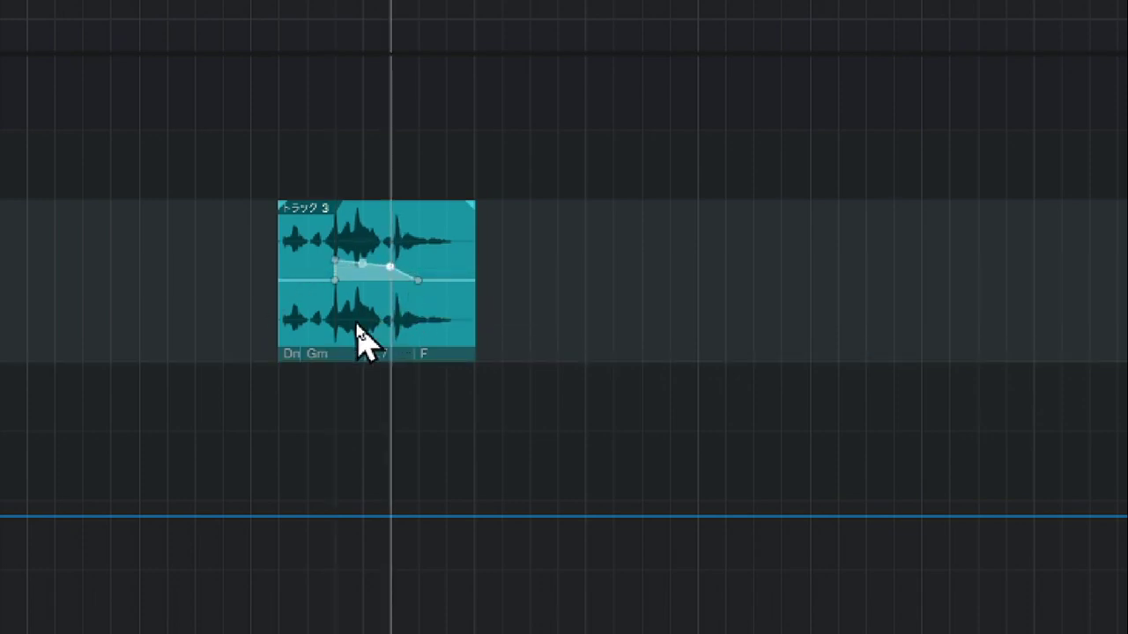
drag(498, 235, 495, 213)
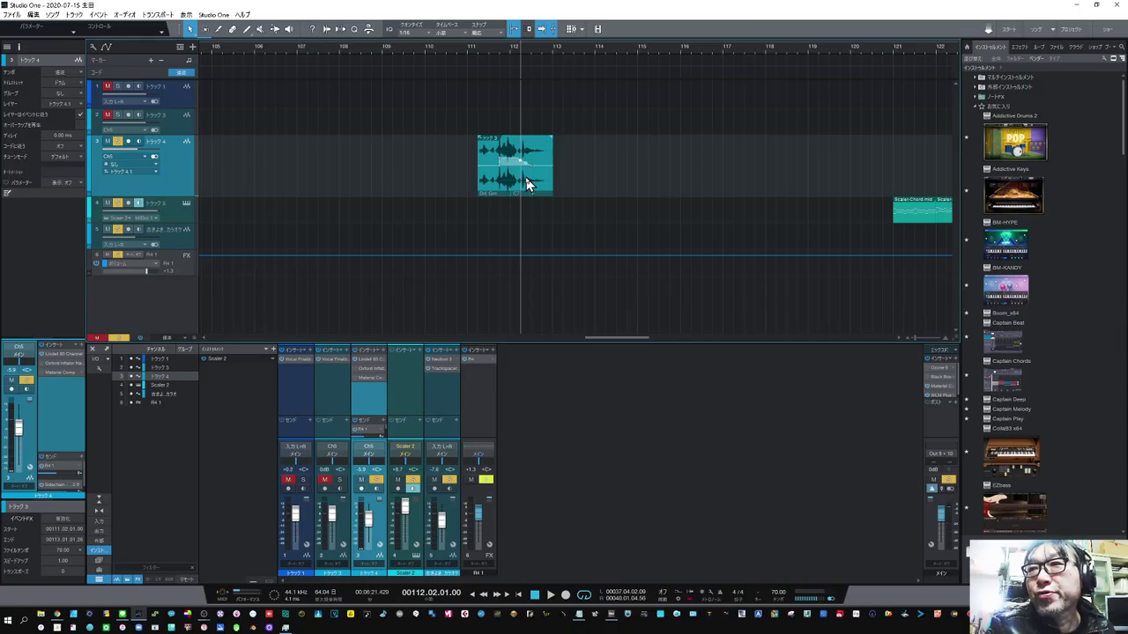
Copy the audio event to around bar 114 and pull a gain envelope point of the original below the baseline
drag(527, 183, 652, 182)
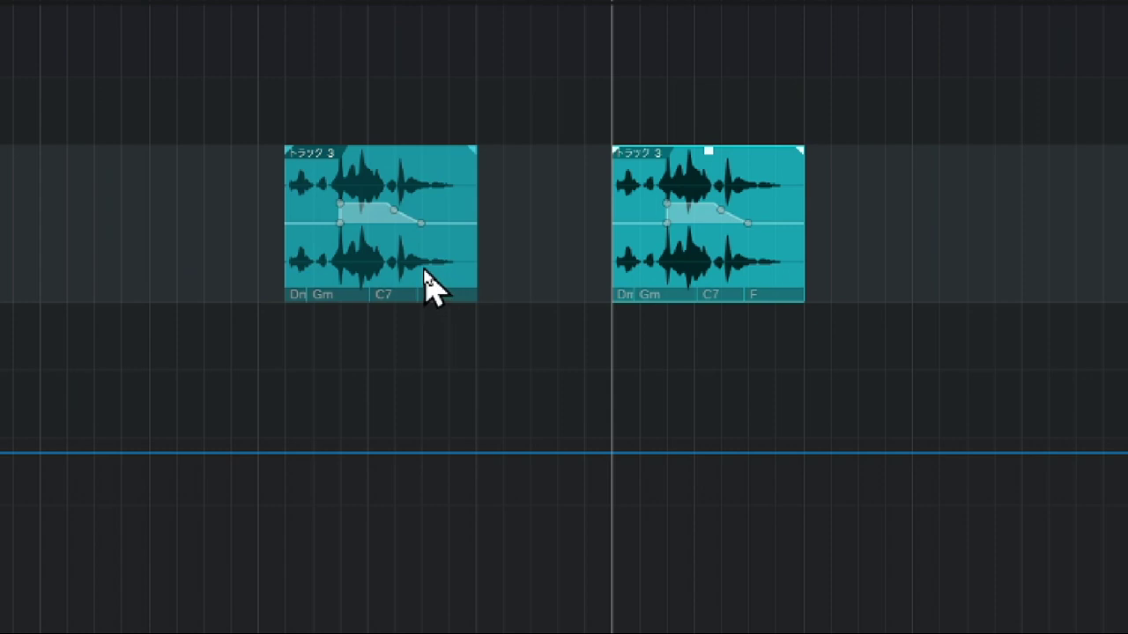
click(393, 213)
drag(396, 222, 378, 265)
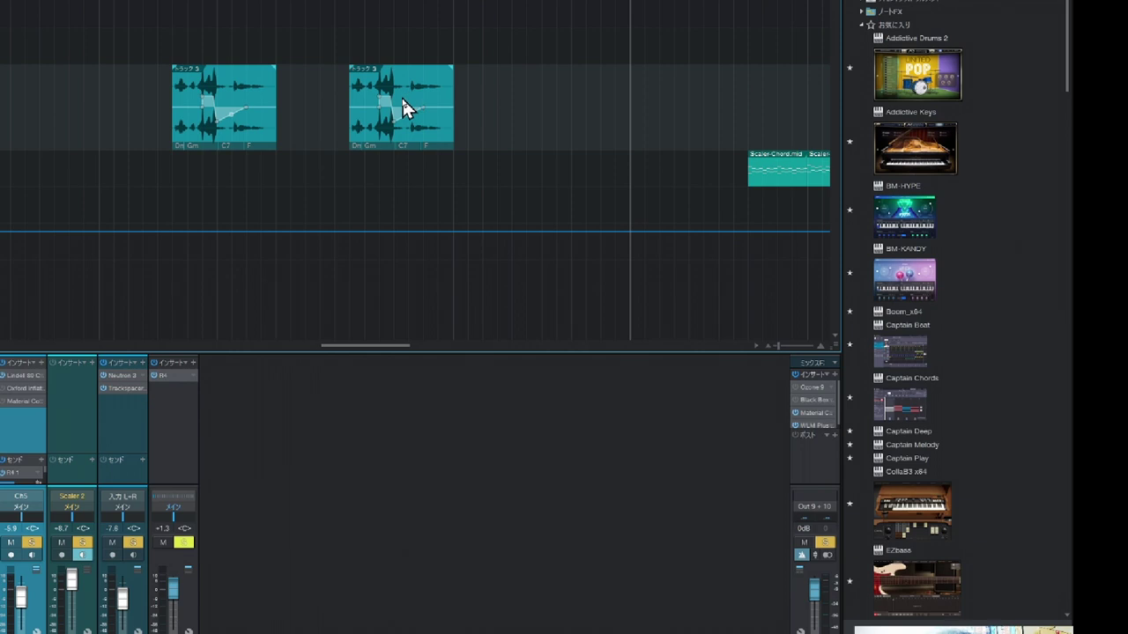
Create a new clip version for the copied event and reshape its gain envelope independently by moving the lowest point
right_click(403, 101)
mouse_move(466, 373)
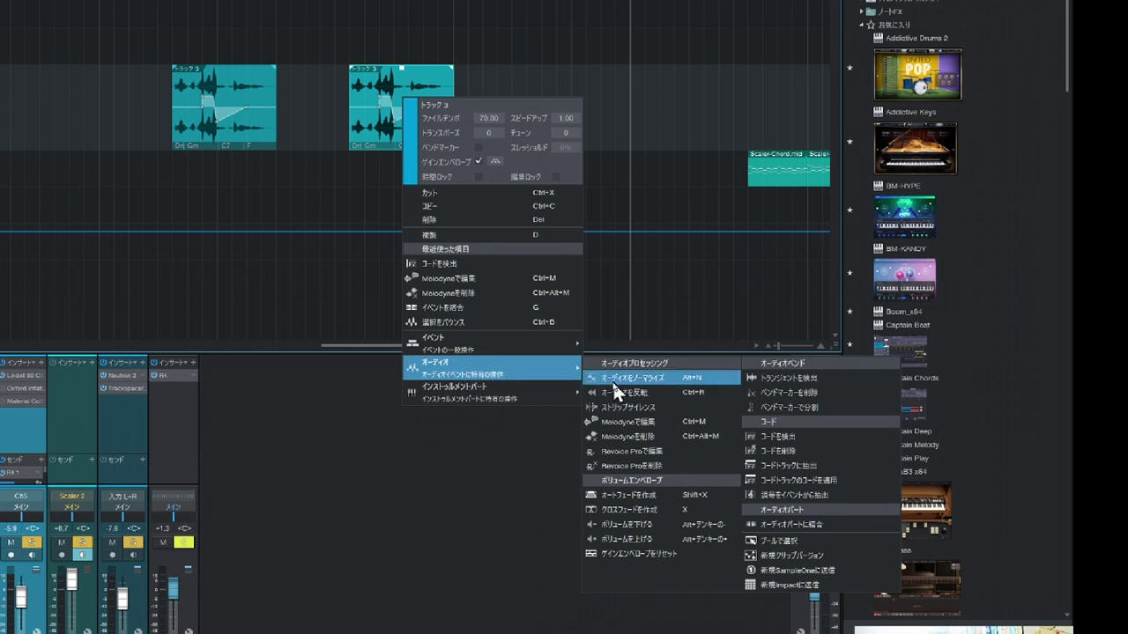
click(790, 558)
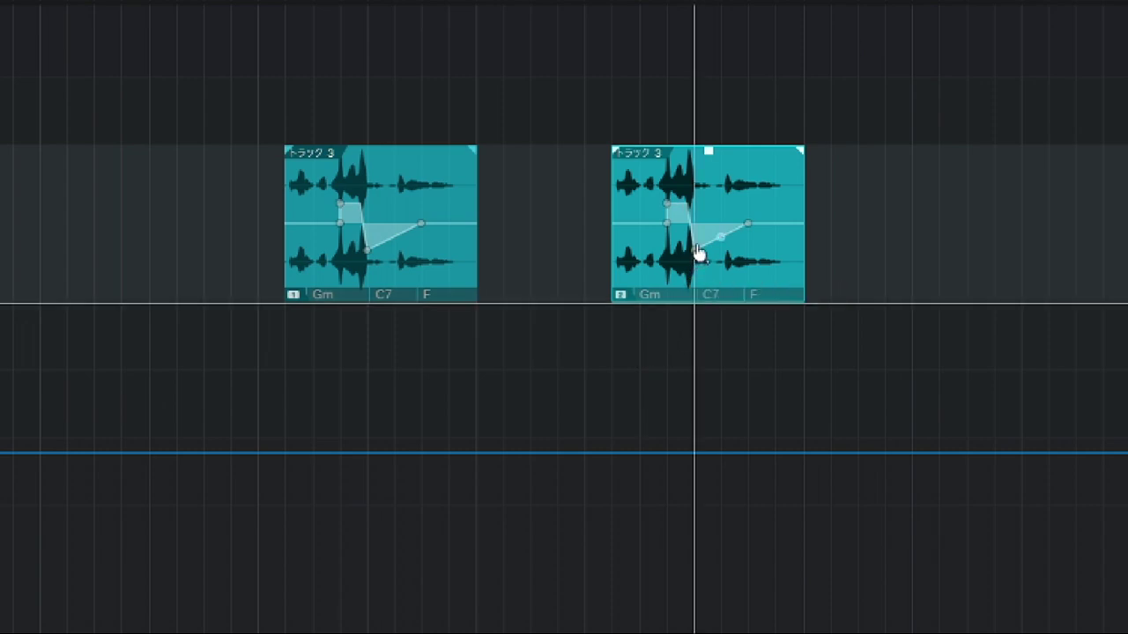
drag(697, 254, 721, 264)
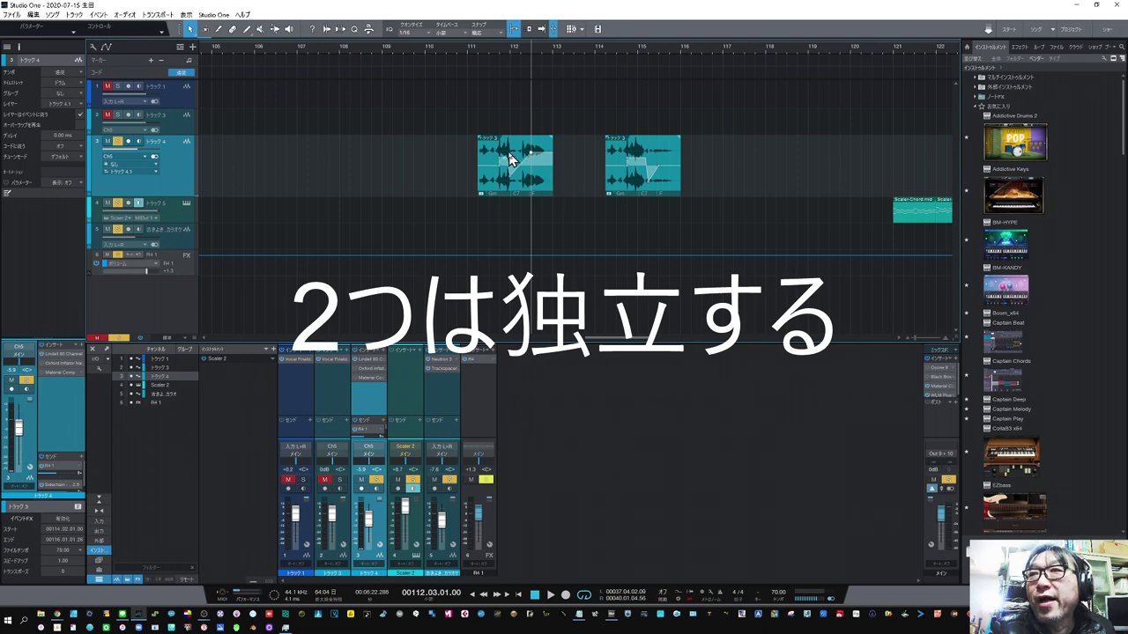
Delete the copied event and open the remaining audio event for editing in Melodyne
click(640, 170)
key(Delete)
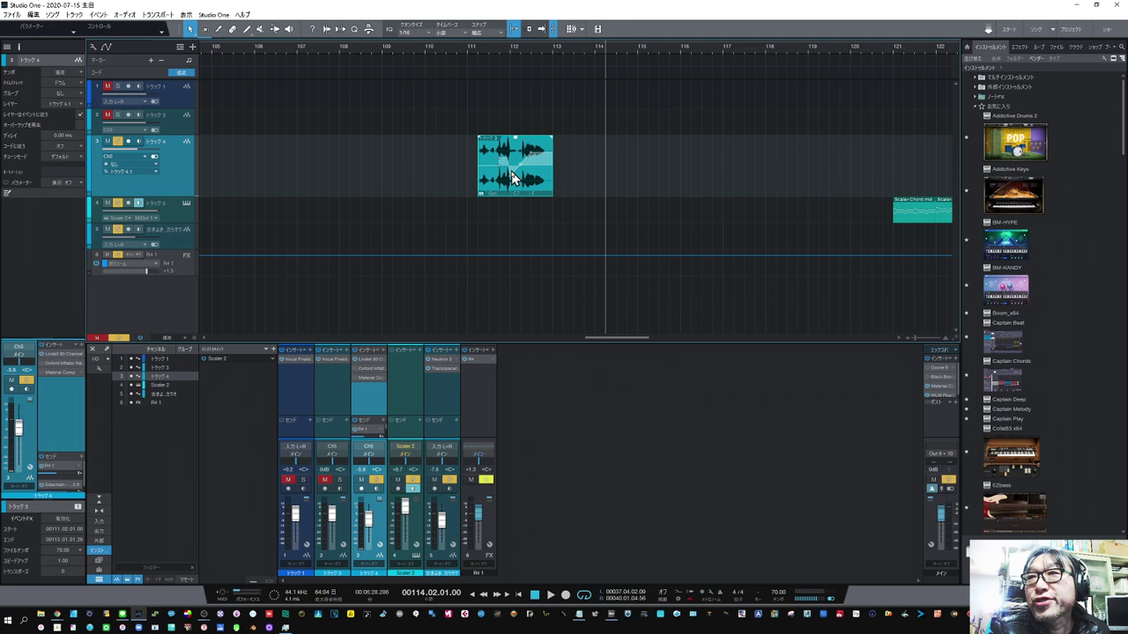
key(alt)
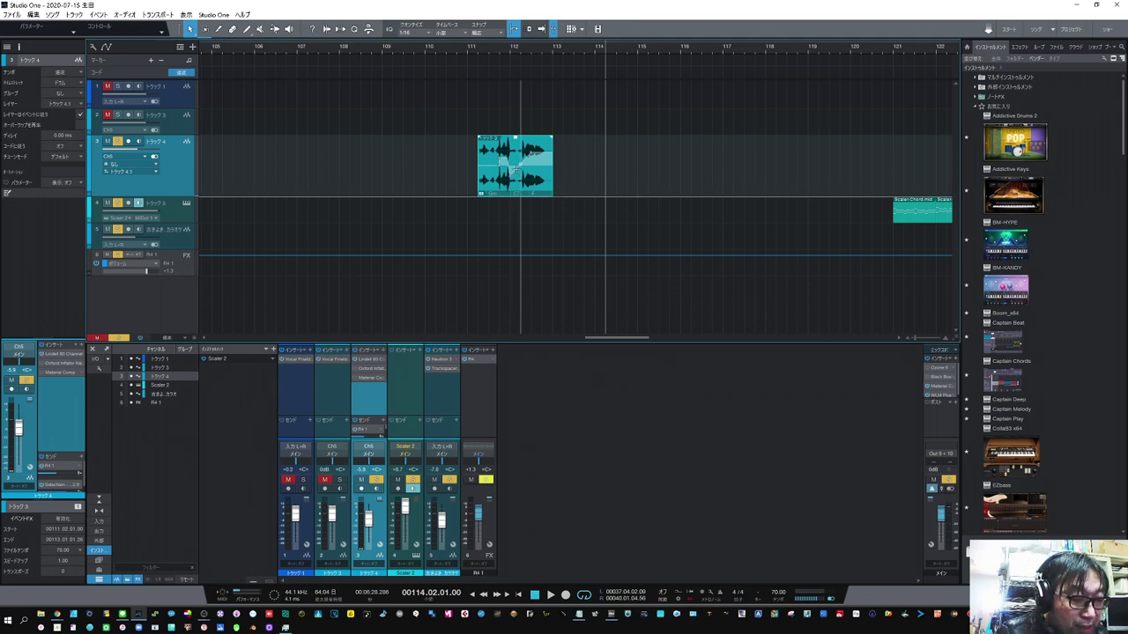
double_click(516, 171)
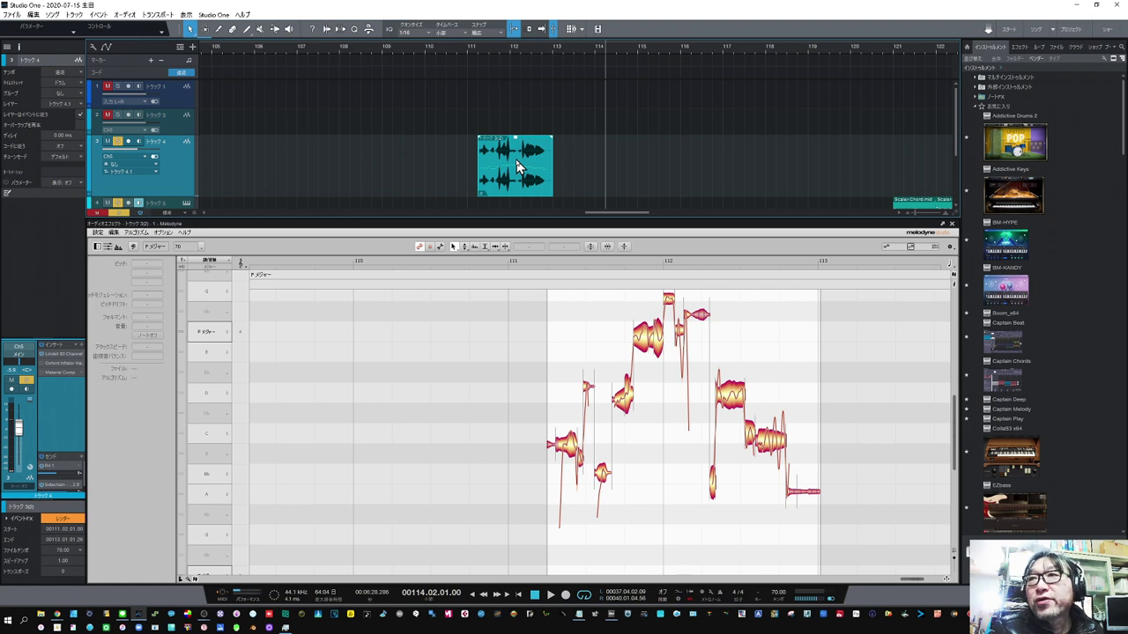
Copy the Melodyne-edited event to bar 114 and raise the original's long D4 note to about Eb4
drag(516, 167, 635, 165)
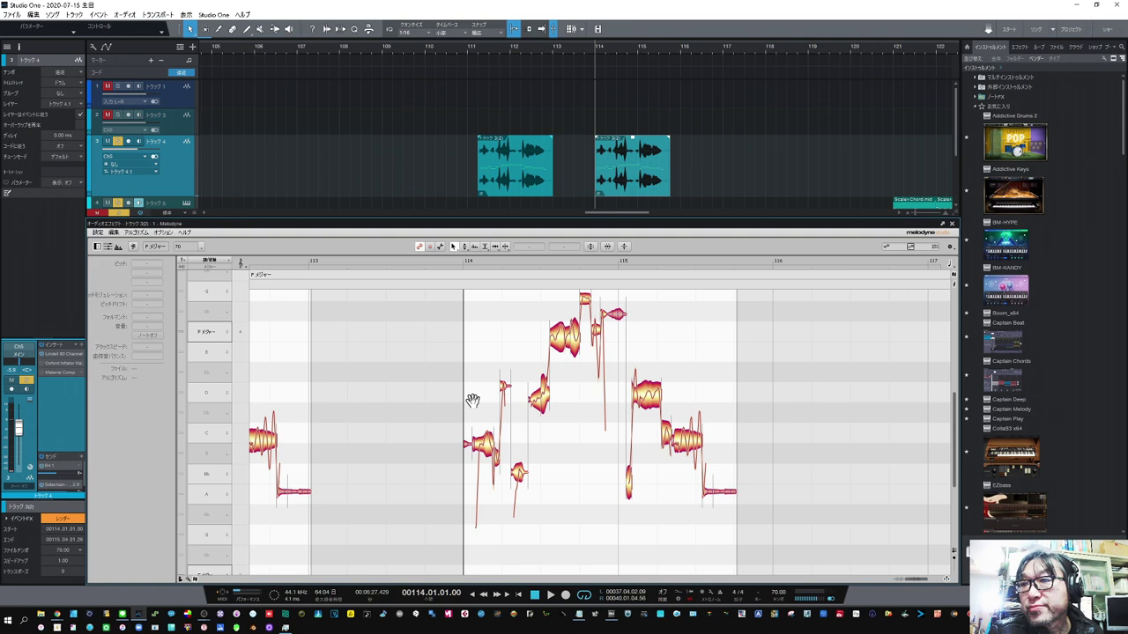
drag(403, 403, 603, 408)
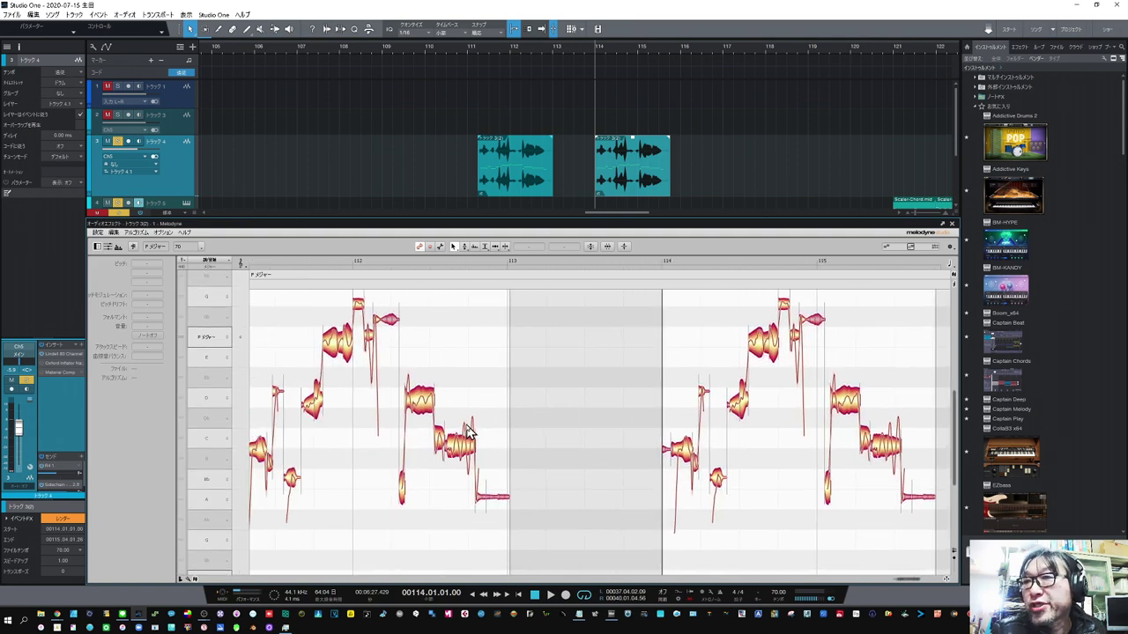
click(425, 414)
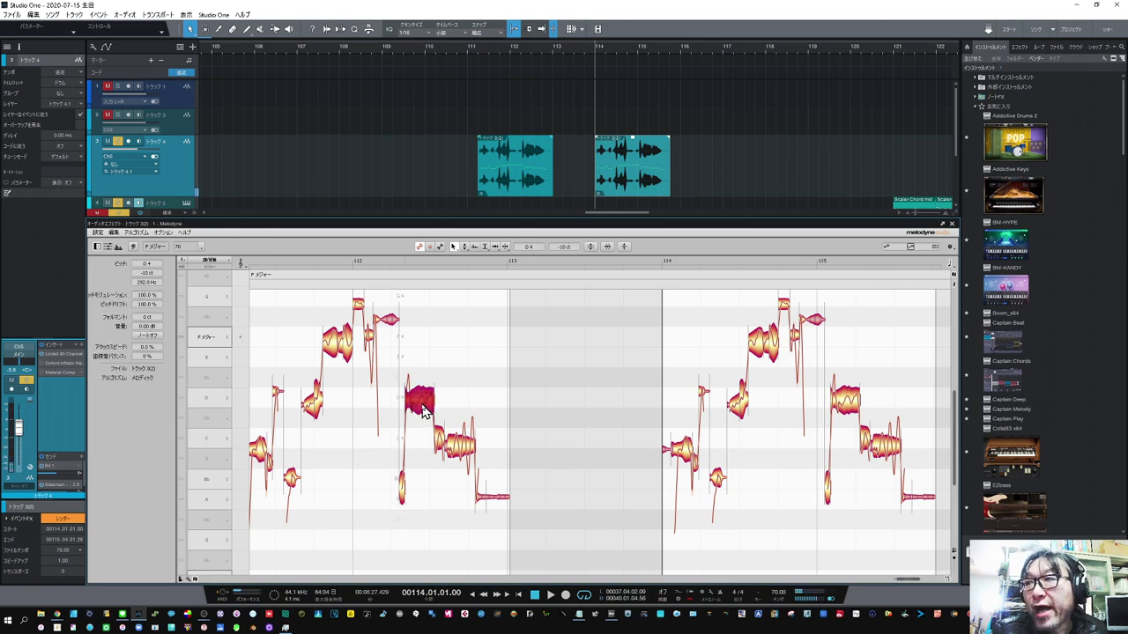
drag(425, 413, 430, 374)
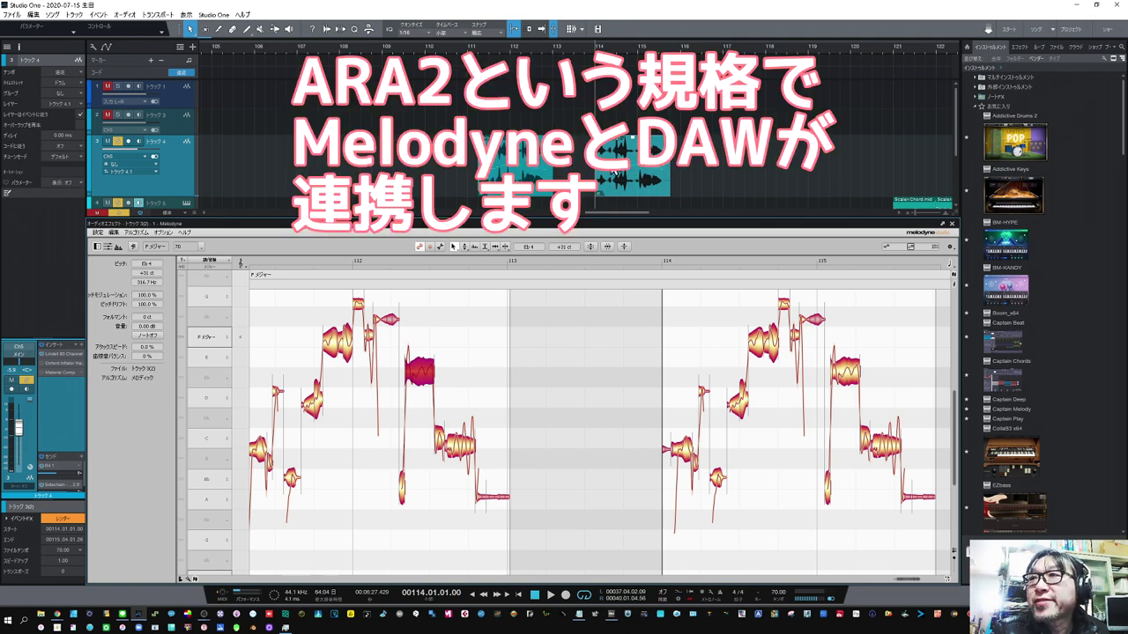
Create a new clip version for the copied event at bar 114 and shift its long Eb4 note upward in Melodyne
right_click(613, 171)
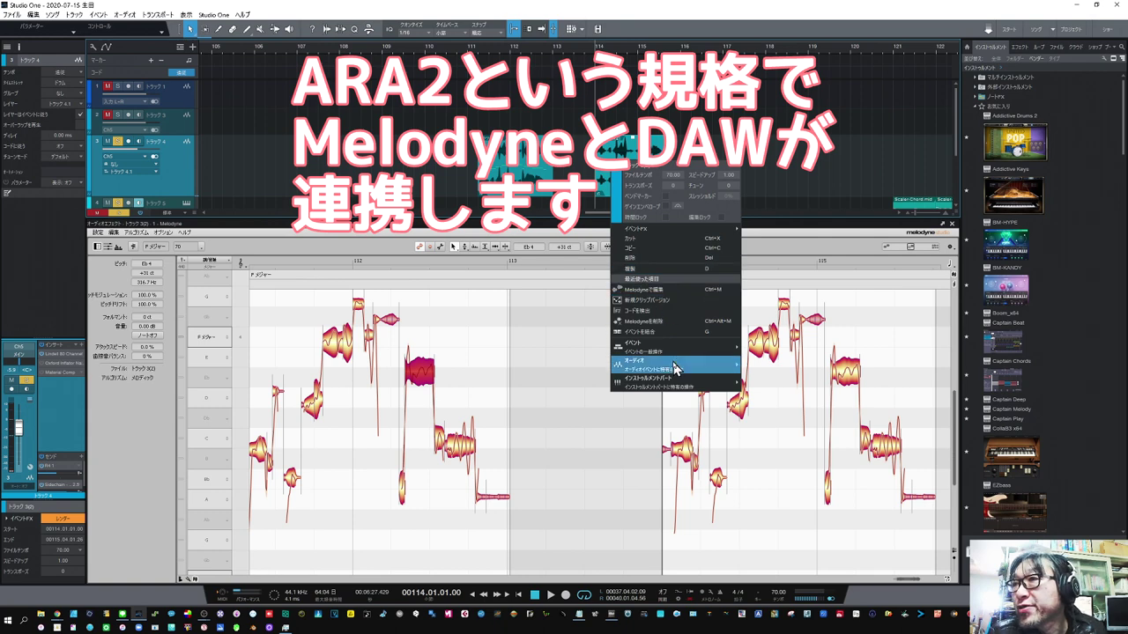
mouse_move(677, 386)
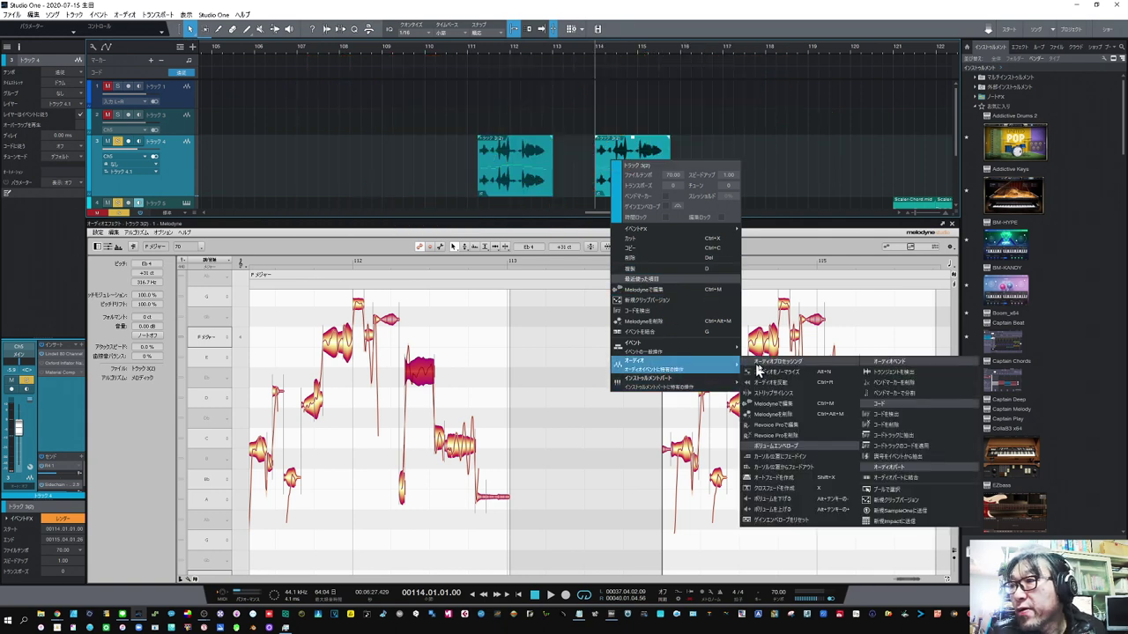
click(877, 507)
click(812, 488)
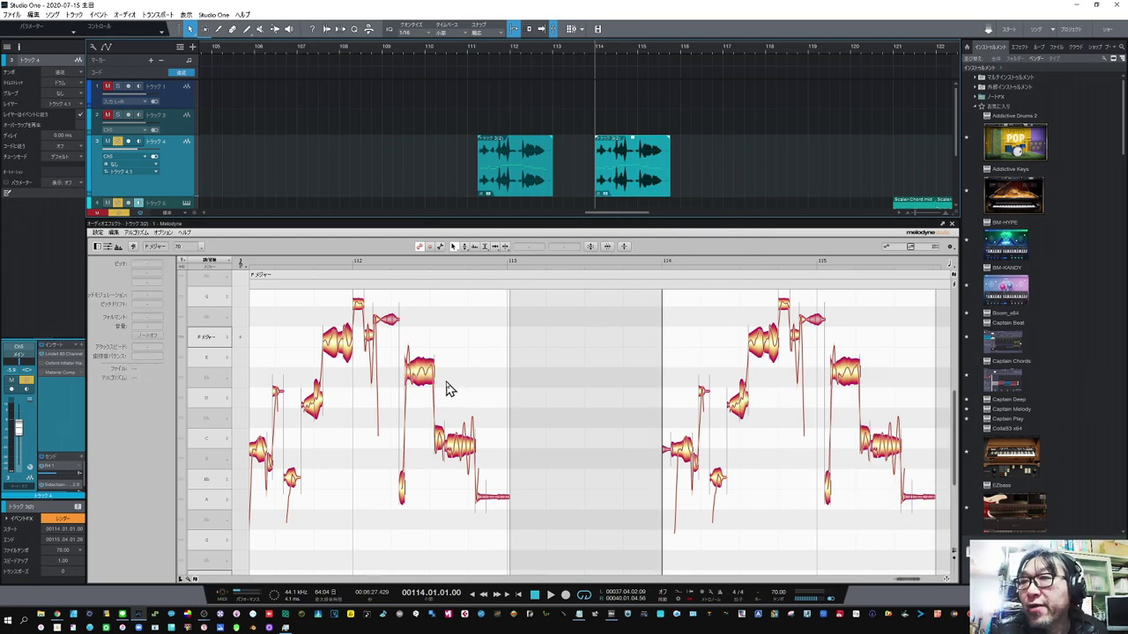
click(844, 379)
click(845, 380)
mouse_move(845, 379)
mouse_down()
mouse_move(845, 405)
mouse_move(846, 345)
mouse_move(848, 396)
mouse_move(852, 363)
mouse_up()
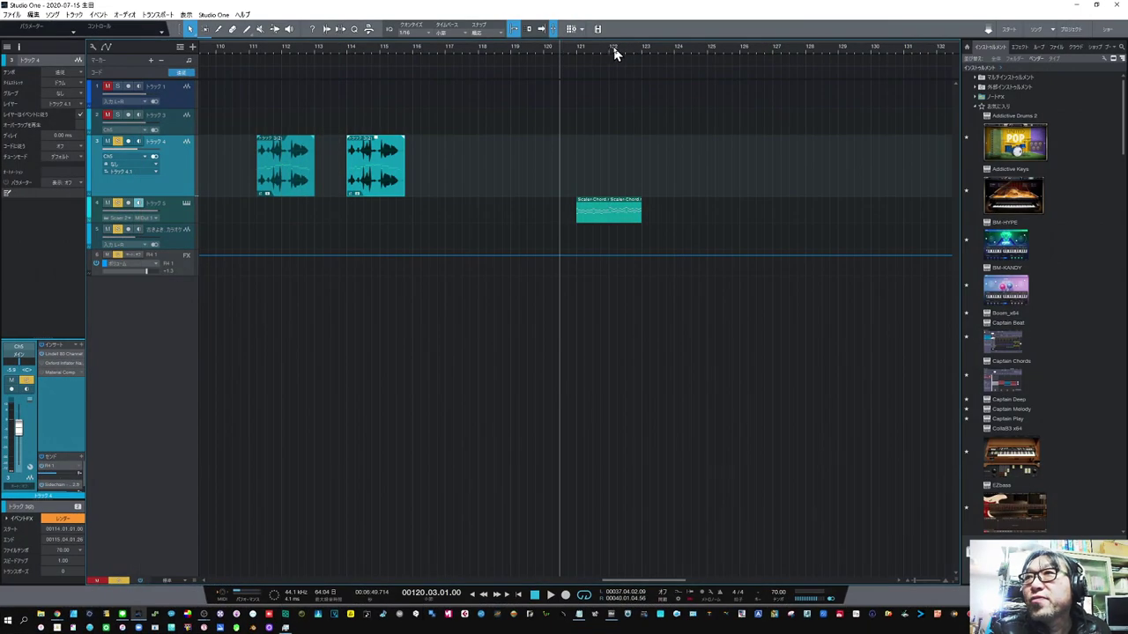
Open the first Scaler-Chord.mid part at bar 121 in the note editor with its notes readable
scroll(612, 50, up, 3)
scroll(592, 57, right, 1)
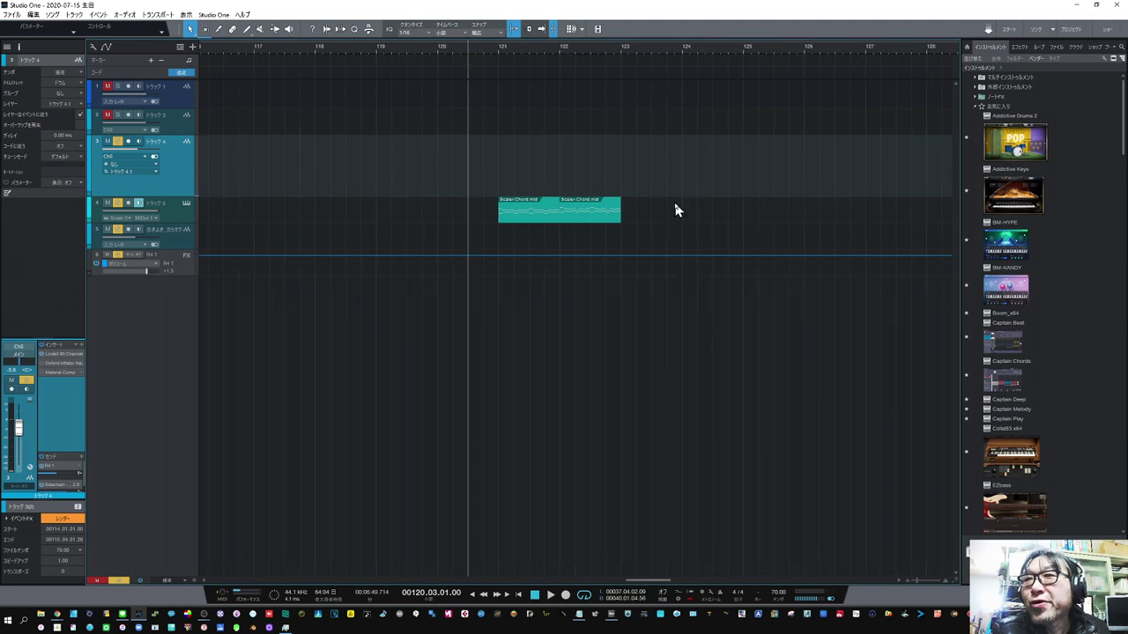
double_click(543, 219)
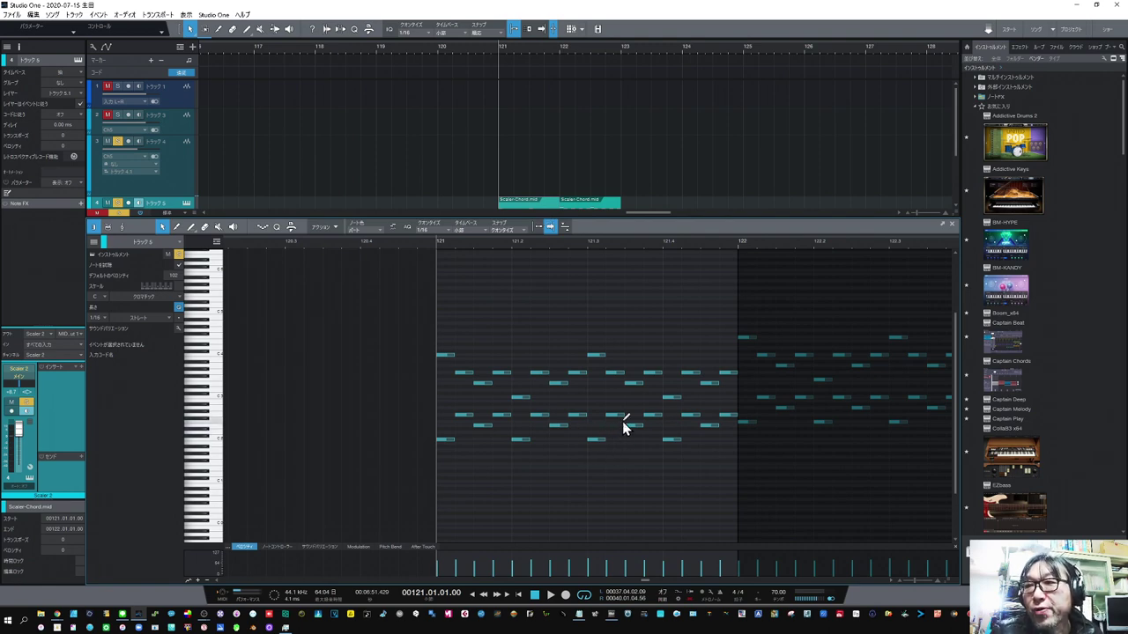
ctrl+scroll(625, 417, up, 5)
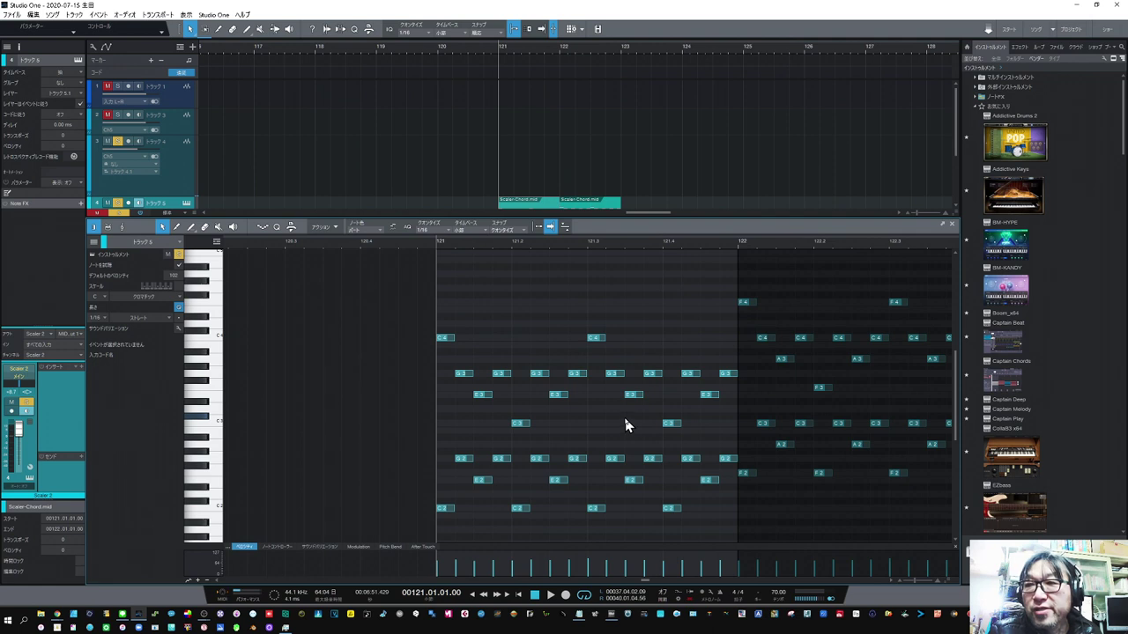
scroll(617, 251, up, 3)
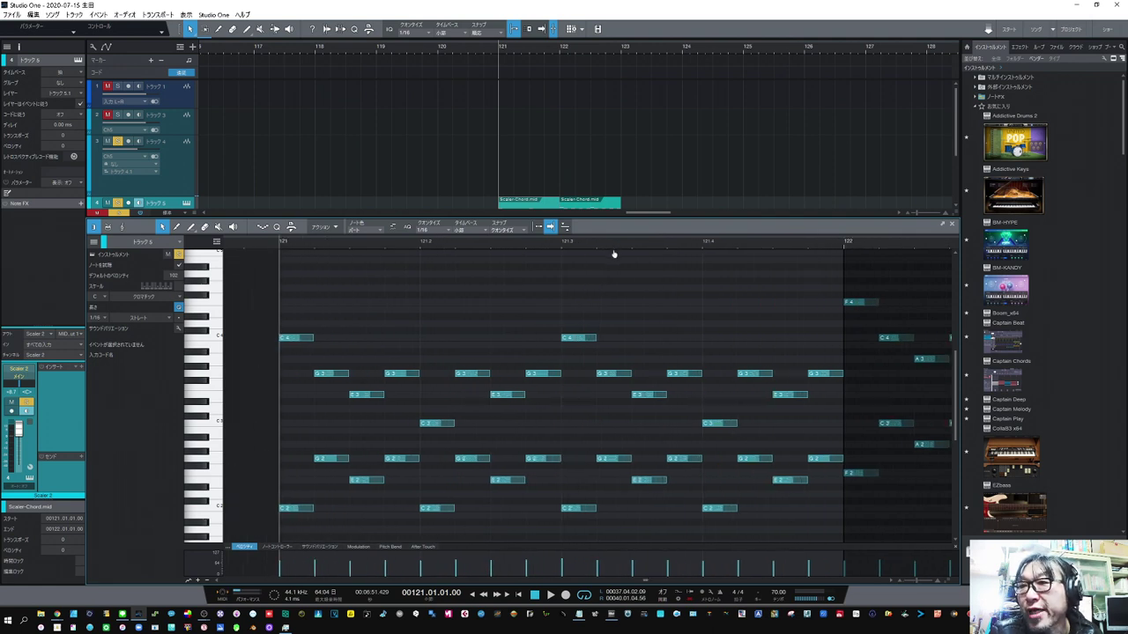
scroll(614, 254, up, 3)
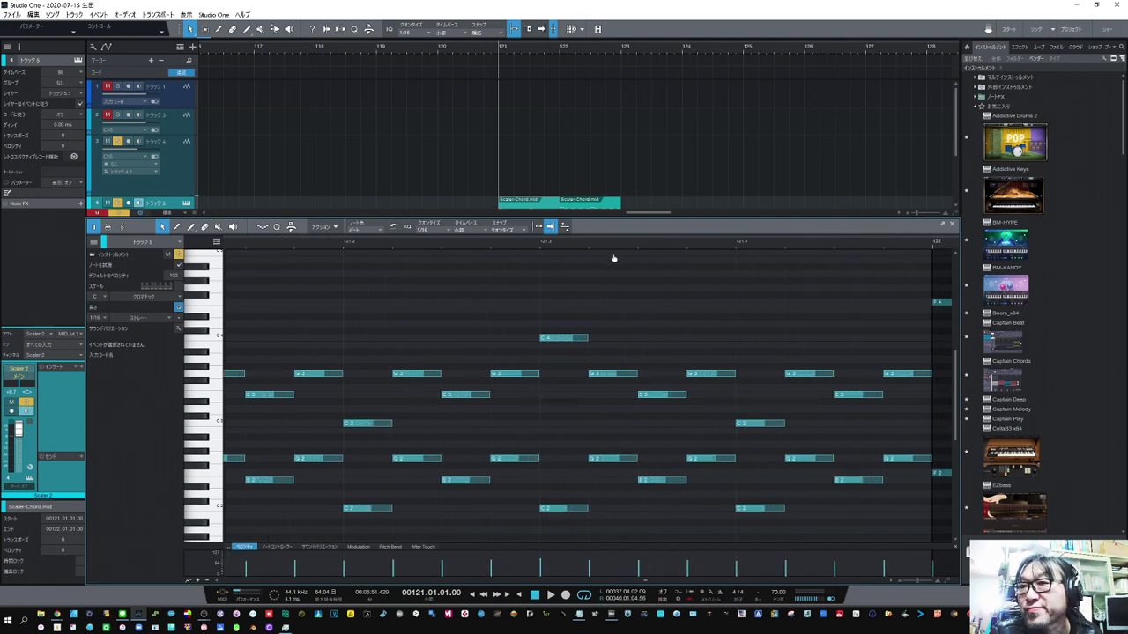
Play the Scaler-Chord.mid parts from bar 121 and stop playback after listening
click(498, 59)
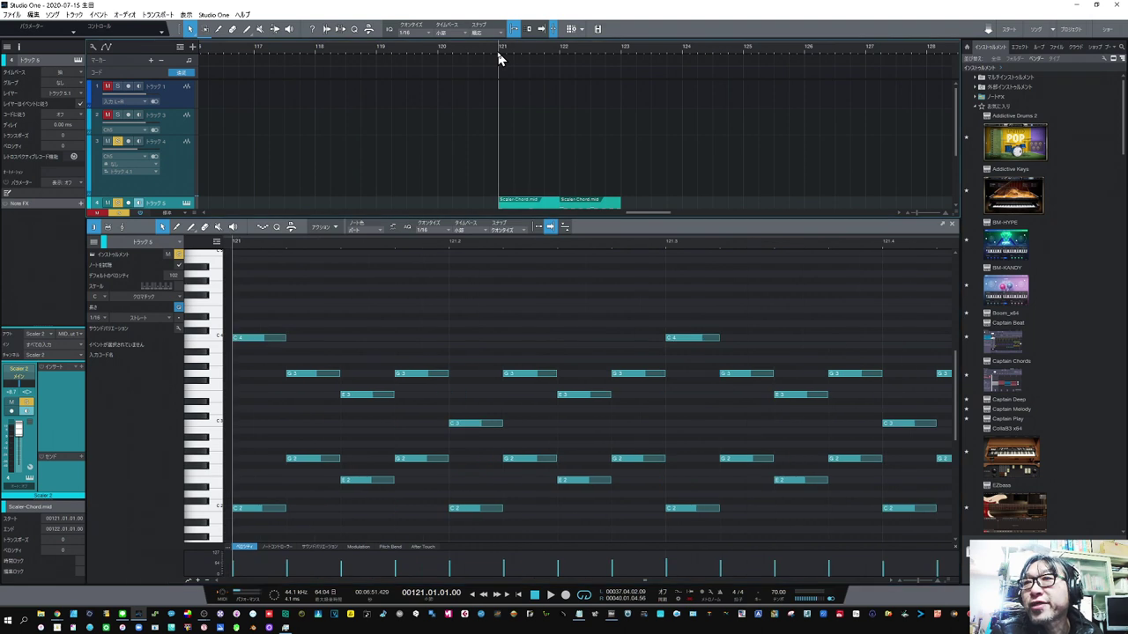
key(space)
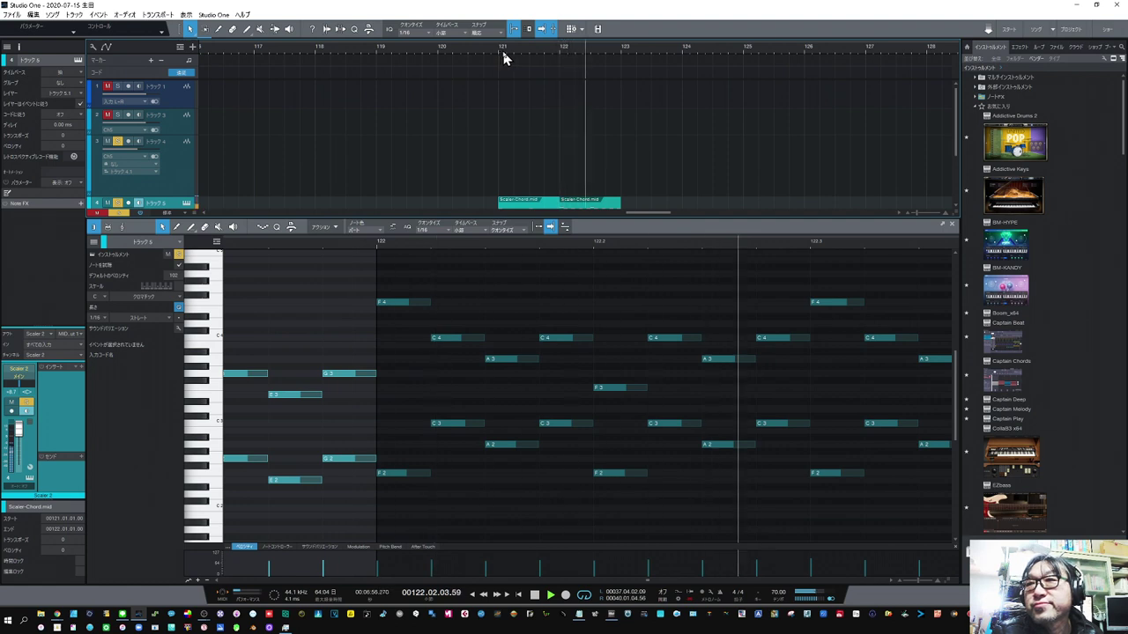
key(space)
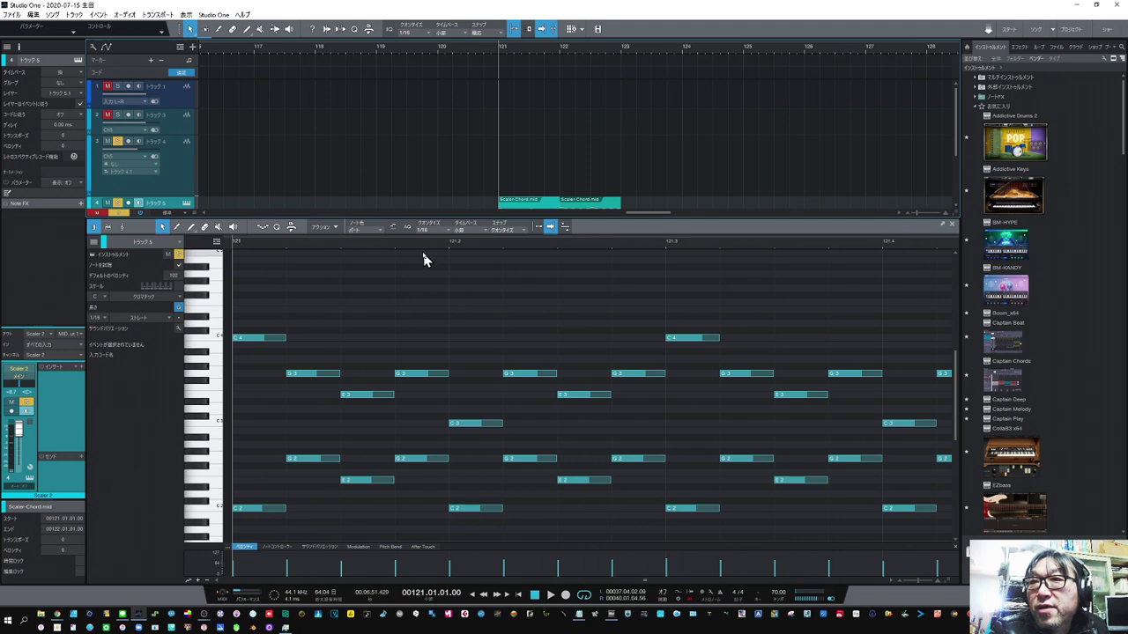
Slightly raise the velocity of the G3 and G2 notes at 121.01.04.00 together in the velocity lane
drag(418, 245, 448, 255)
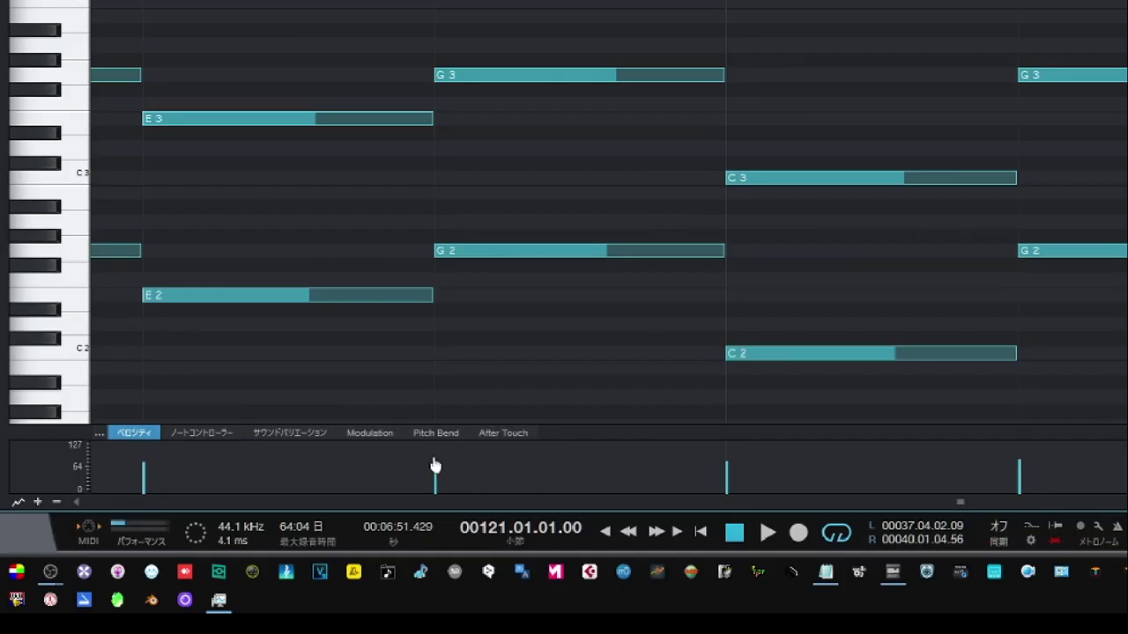
mouse_move(390, 563)
drag(434, 465, 437, 465)
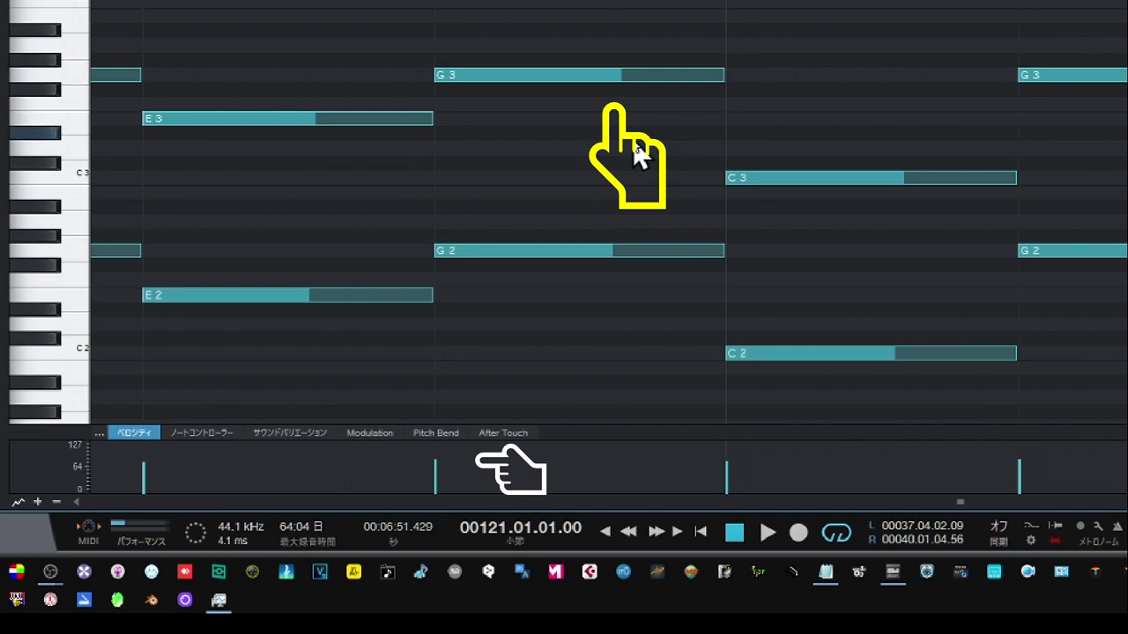
Select only the G3 note at 121.01.04.00 and set its velocity to 88 directly on the note
click(572, 72)
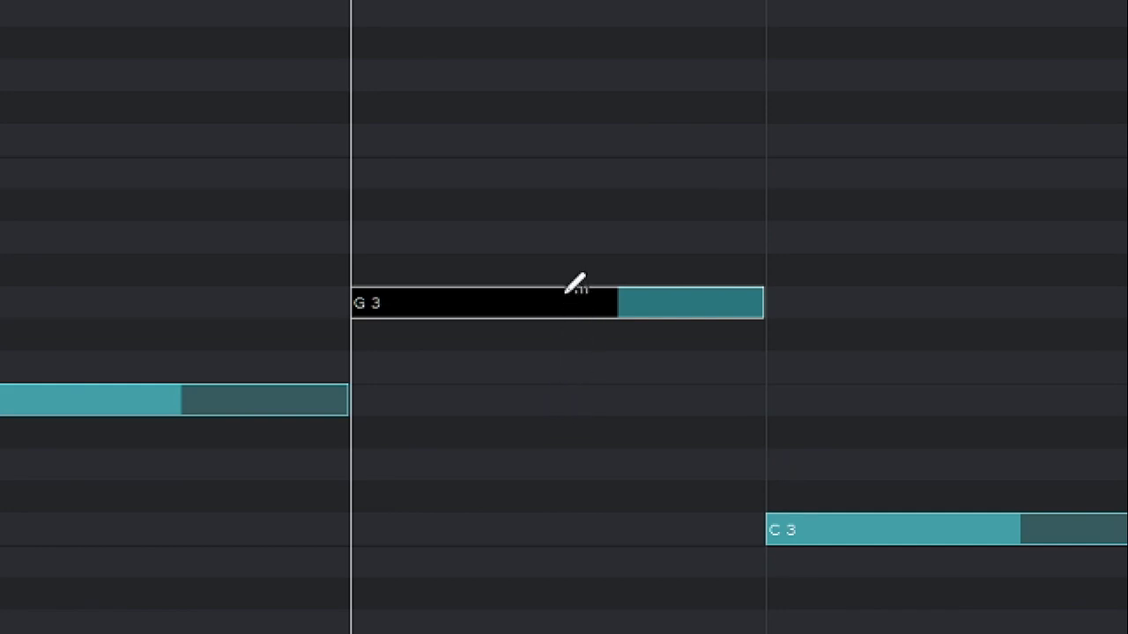
mouse_move(574, 283)
mouse_move(574, 283)
mouse_down()
mouse_move(573, 395)
mouse_move(538, 561)
mouse_move(577, 155)
mouse_move(570, 268)
mouse_up()
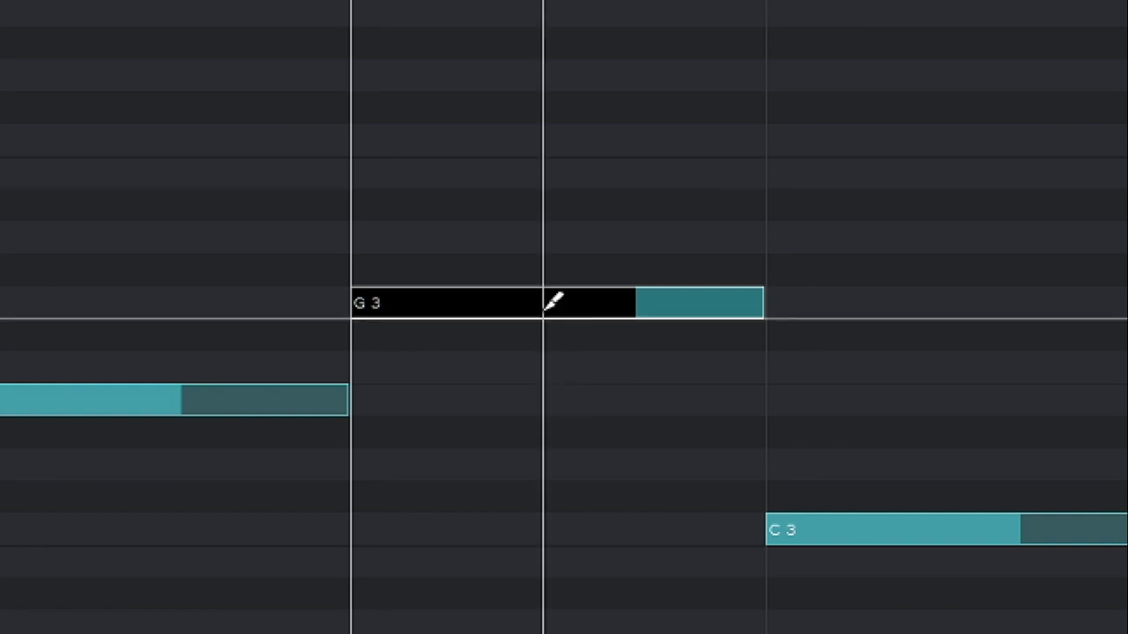
Split the G3 note at 121.01.04.52, 121.01.04.27 and 121.01.04.71, and undo the last split
mouse_move(544, 302)
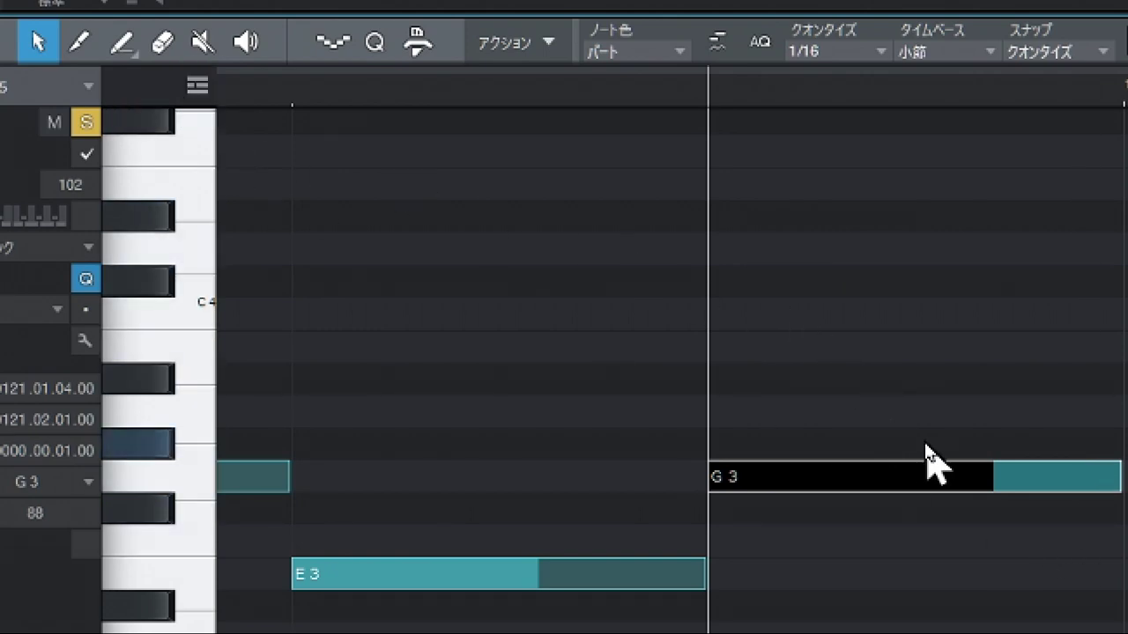
key(2)
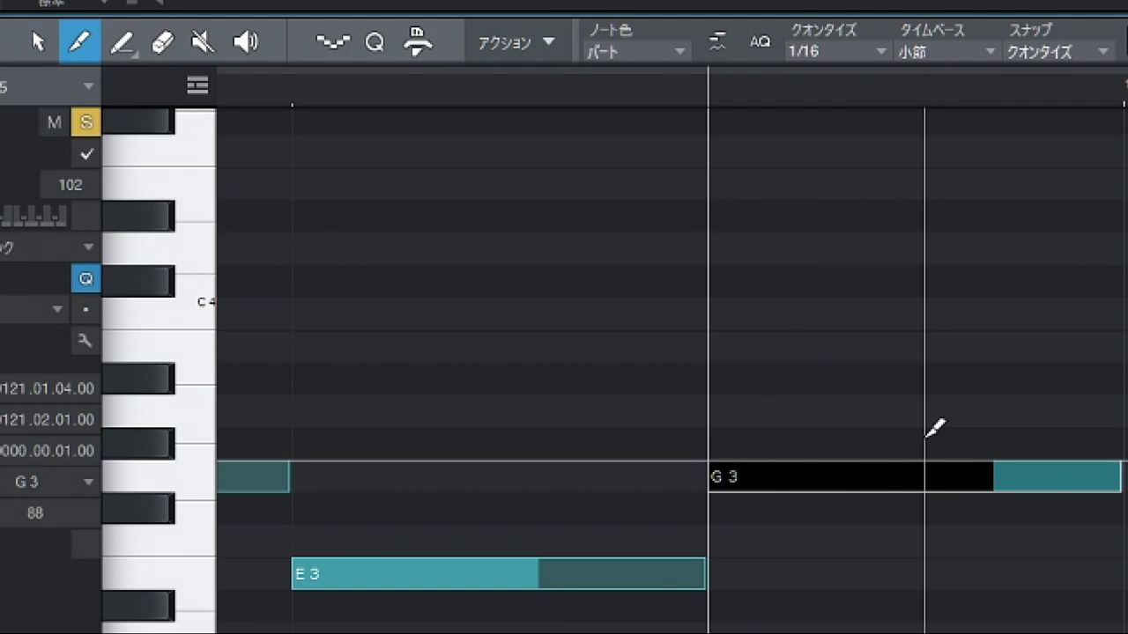
key(1)
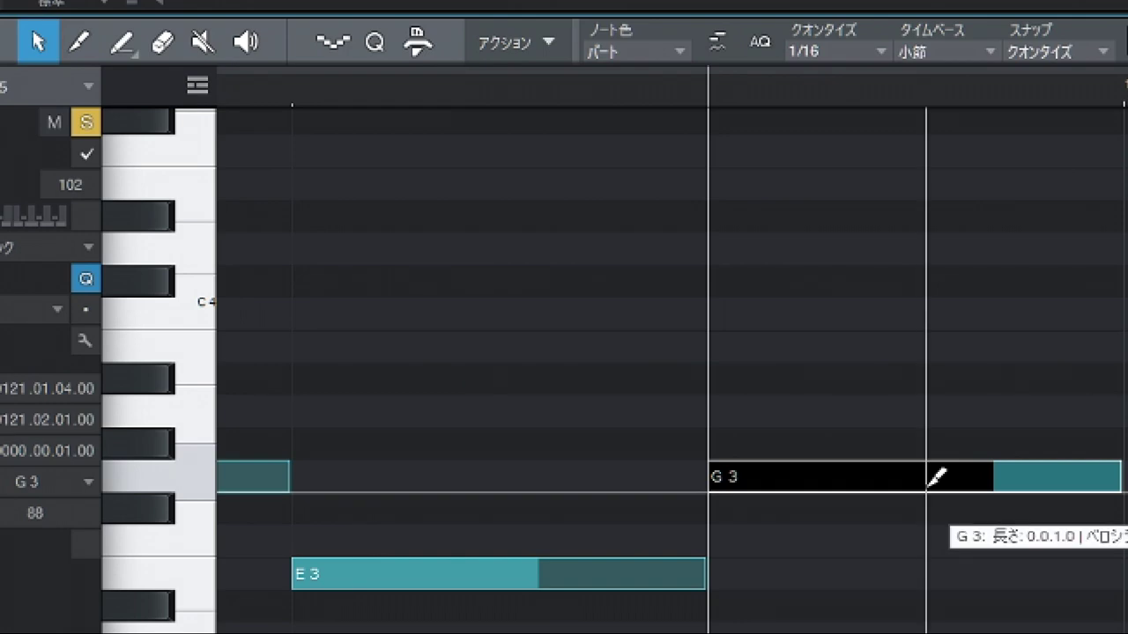
alt+click(927, 477)
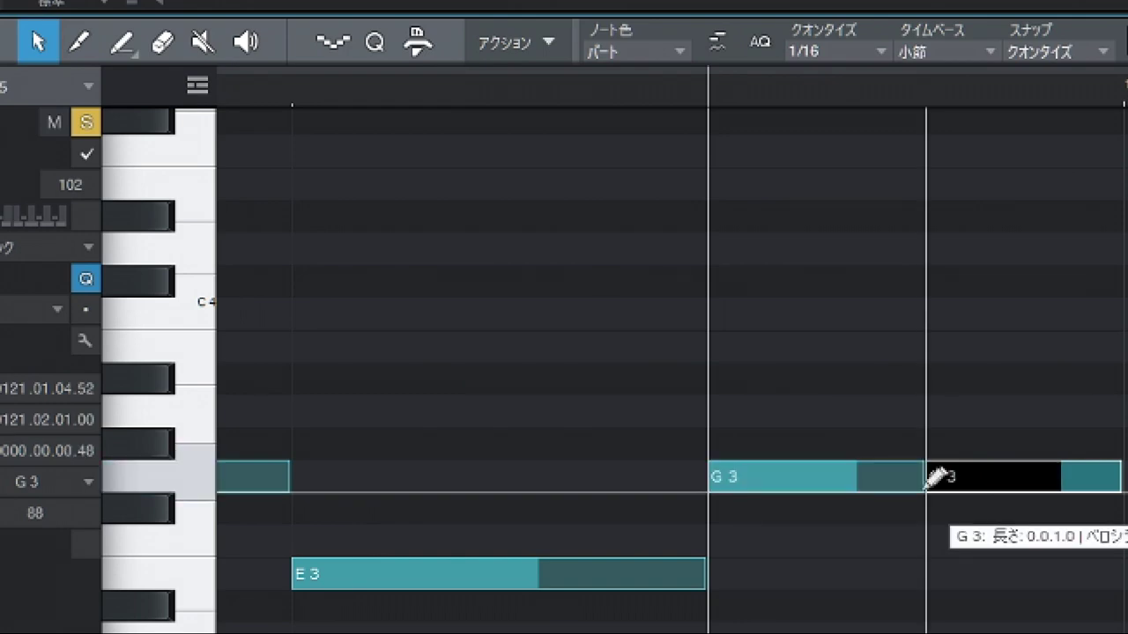
alt+click(822, 476)
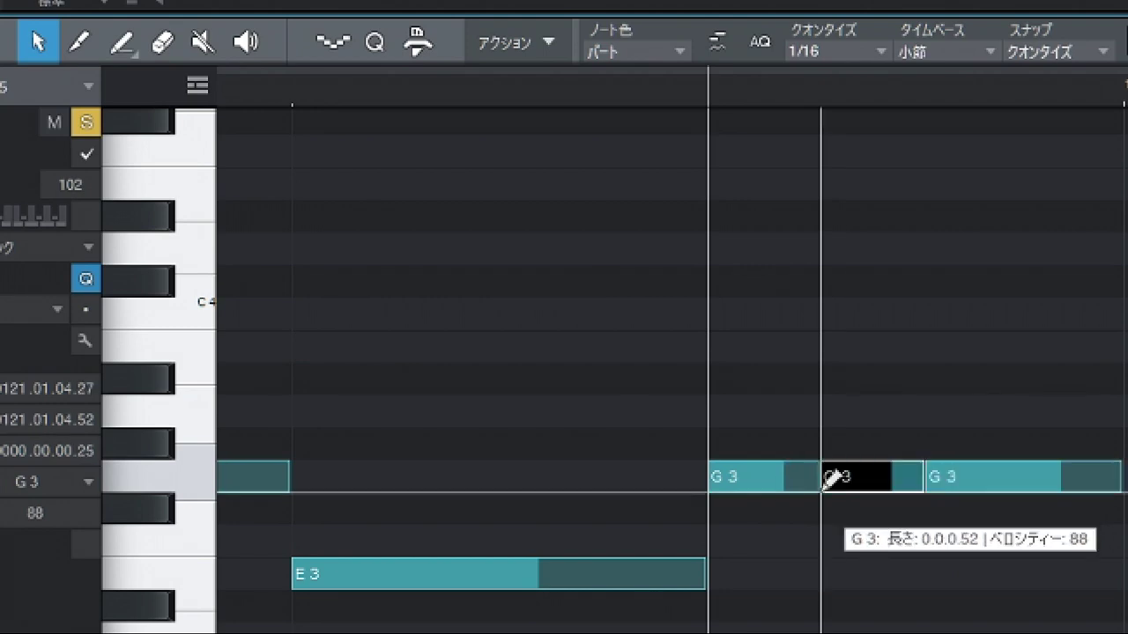
alt+click(1004, 477)
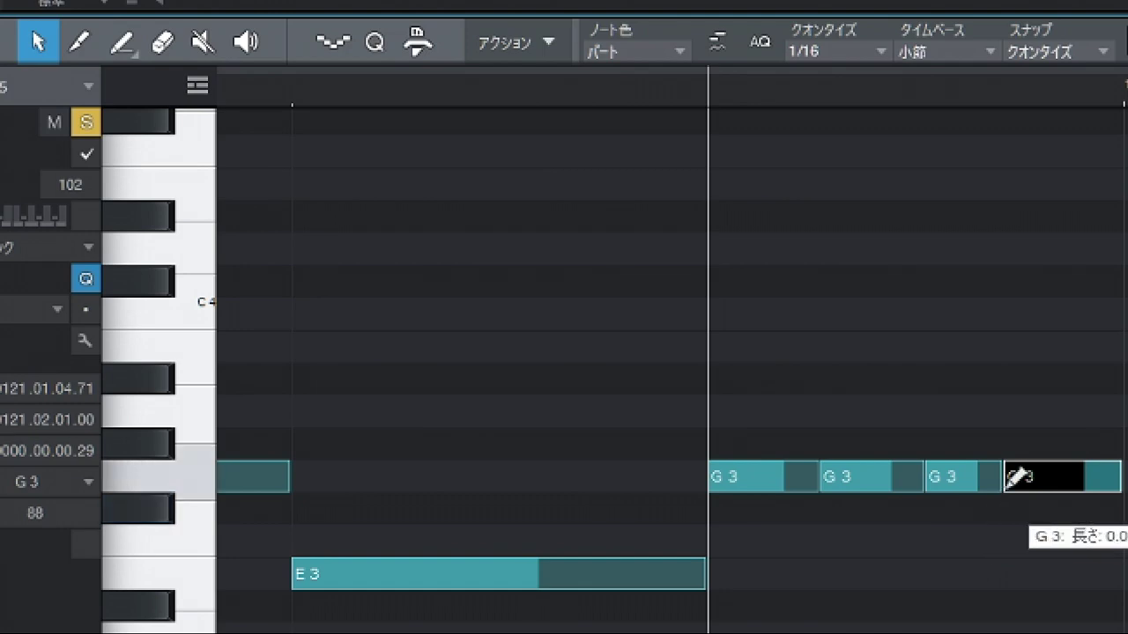
key(ctrl+z)
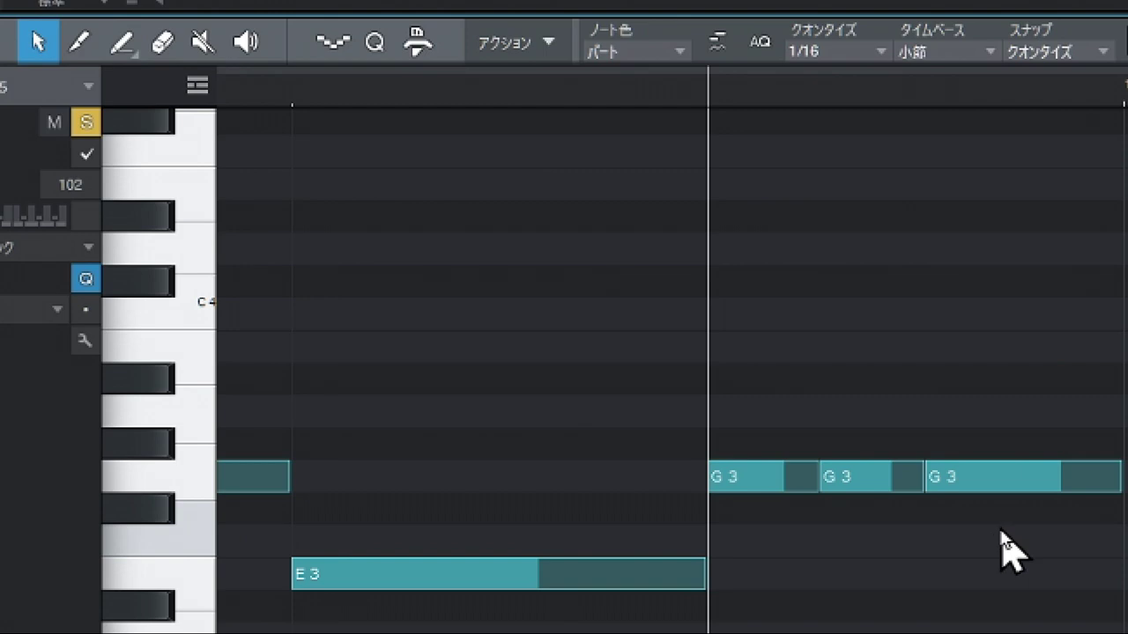
Delete the last of the three G3 fragments and restore it
alt+click(1008, 462)
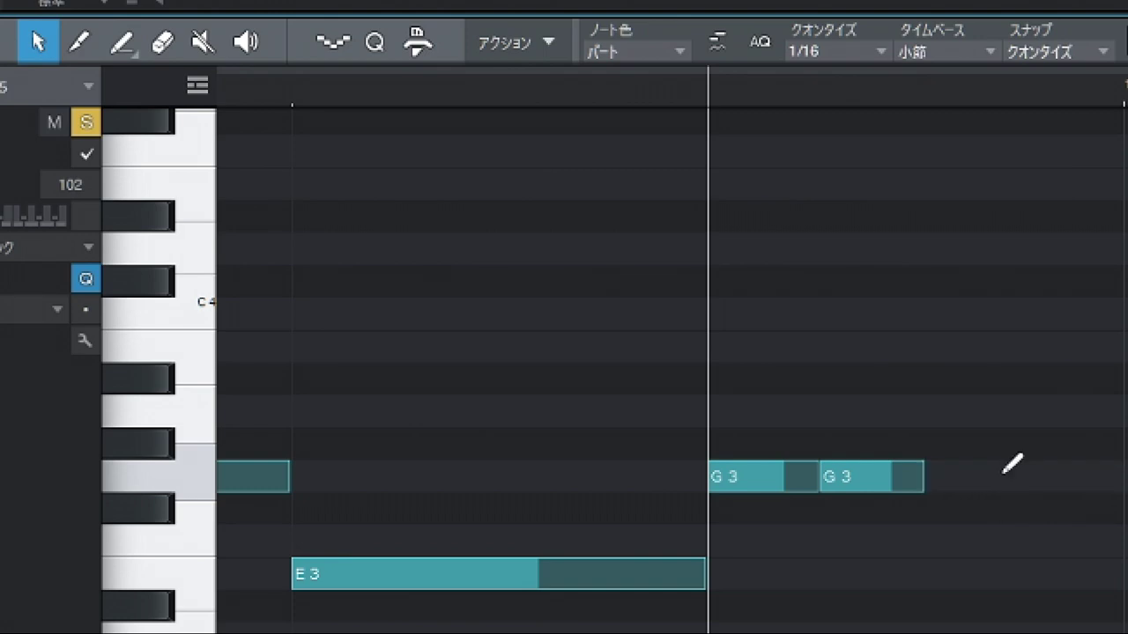
alt+click(1004, 473)
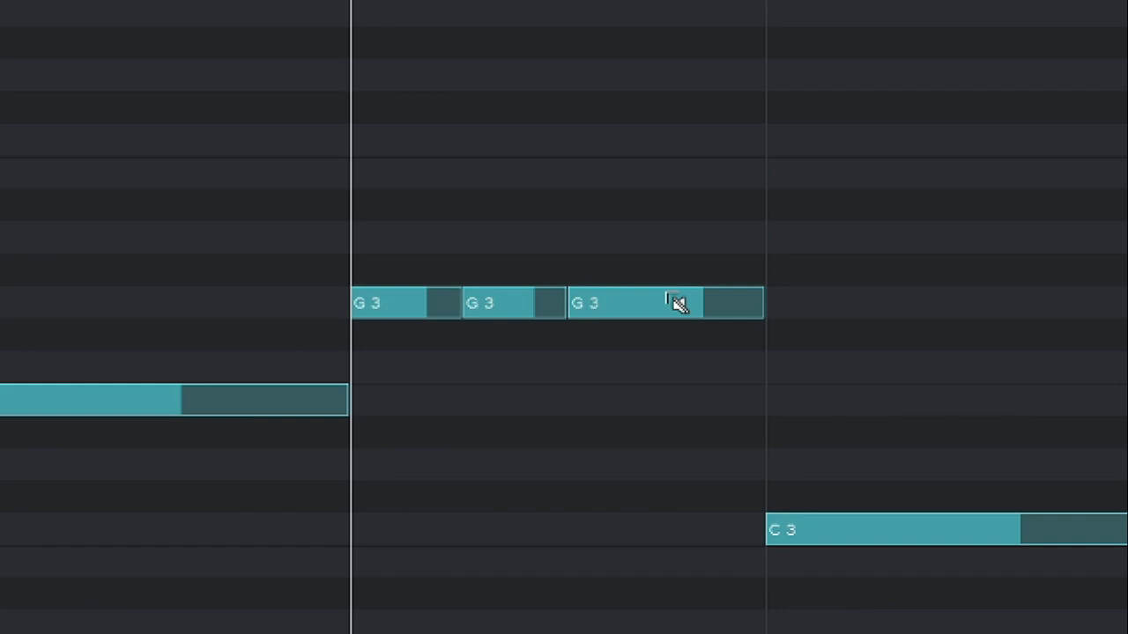
Toggle the mute of the last G3 fragment, leave it muted, and select the middle G3 fragment
click(676, 303)
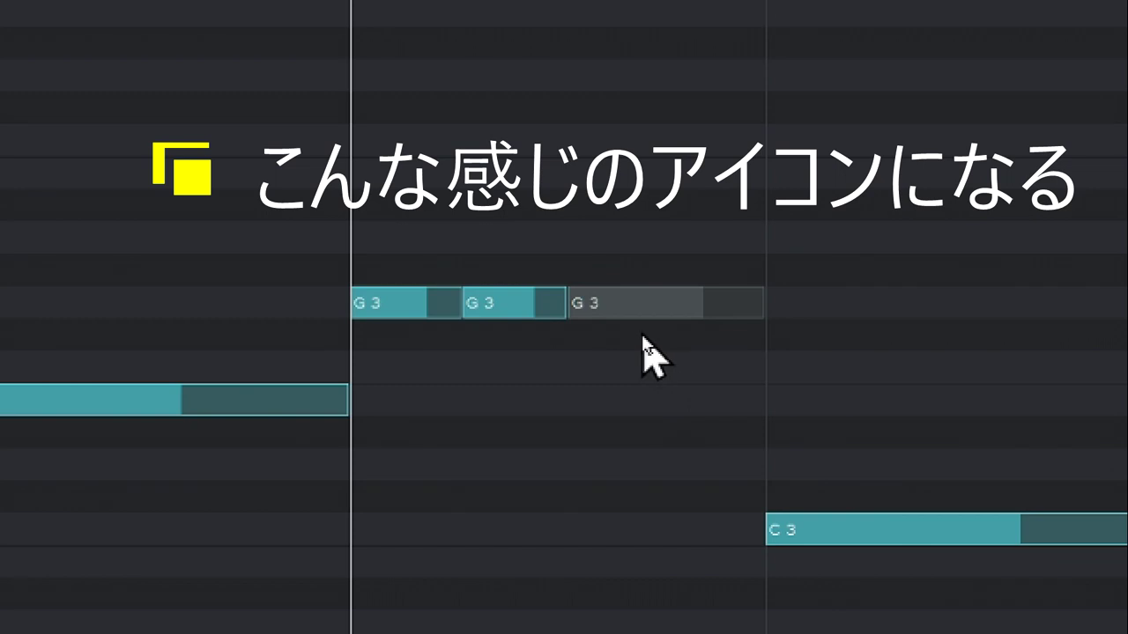
click(690, 302)
click(690, 302)
click(691, 302)
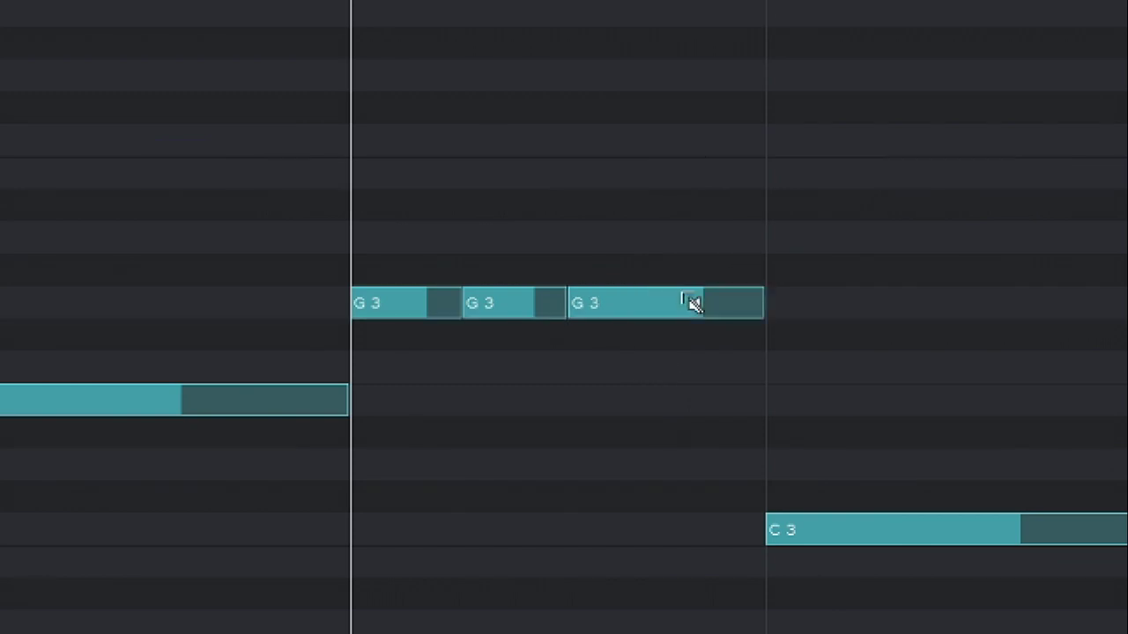
click(691, 302)
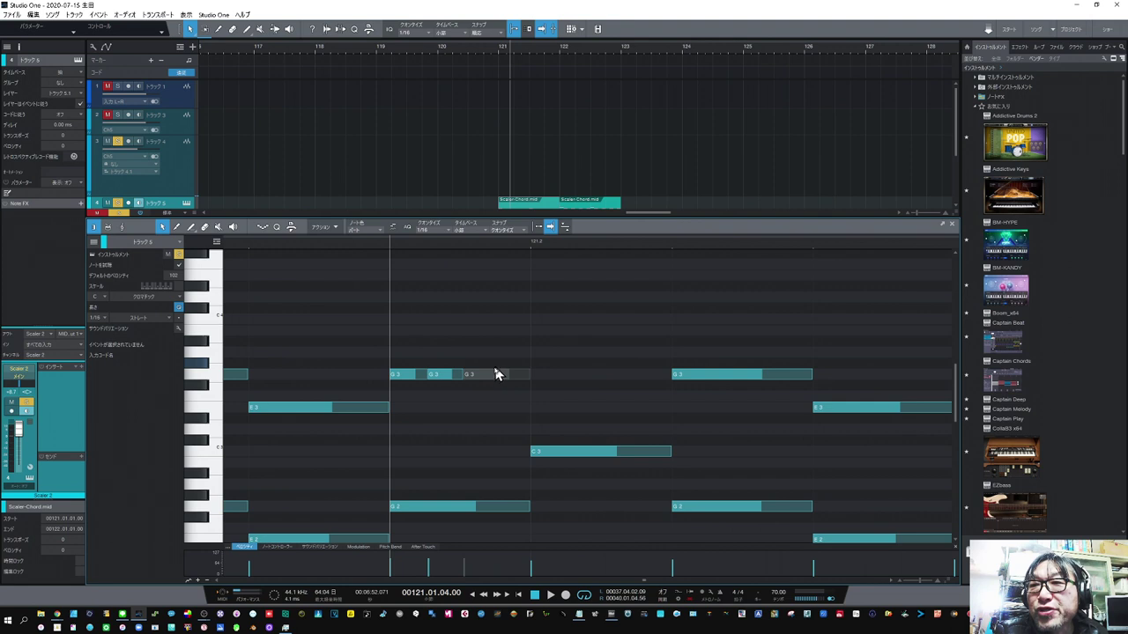
mouse_move(445, 376)
mouse_down()
mouse_move(449, 366)
mouse_move(450, 377)
mouse_up()
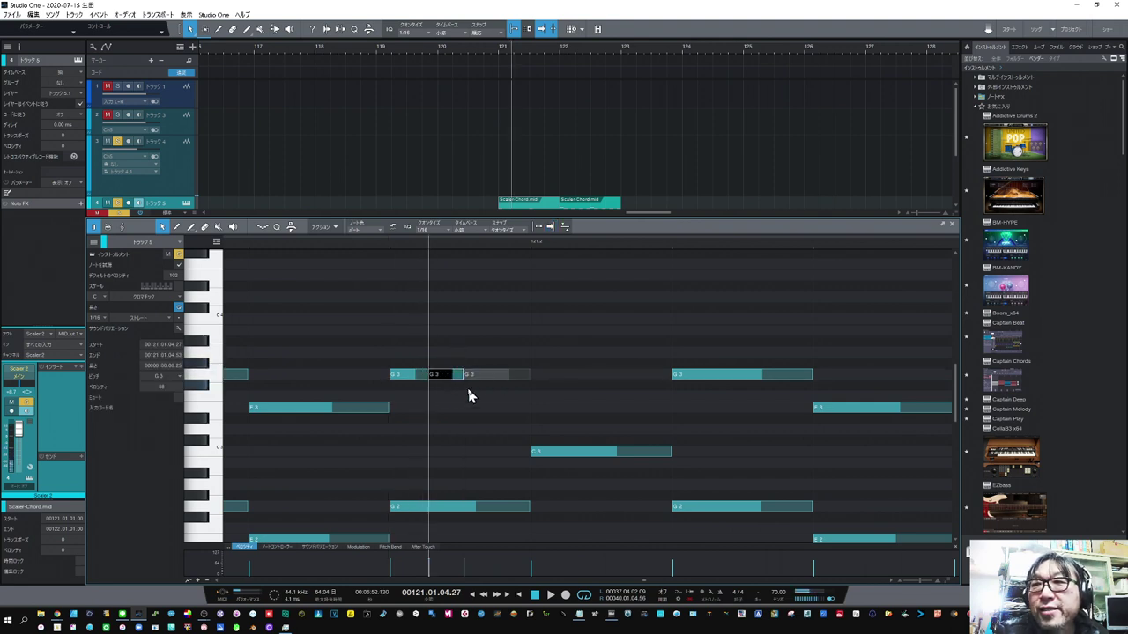